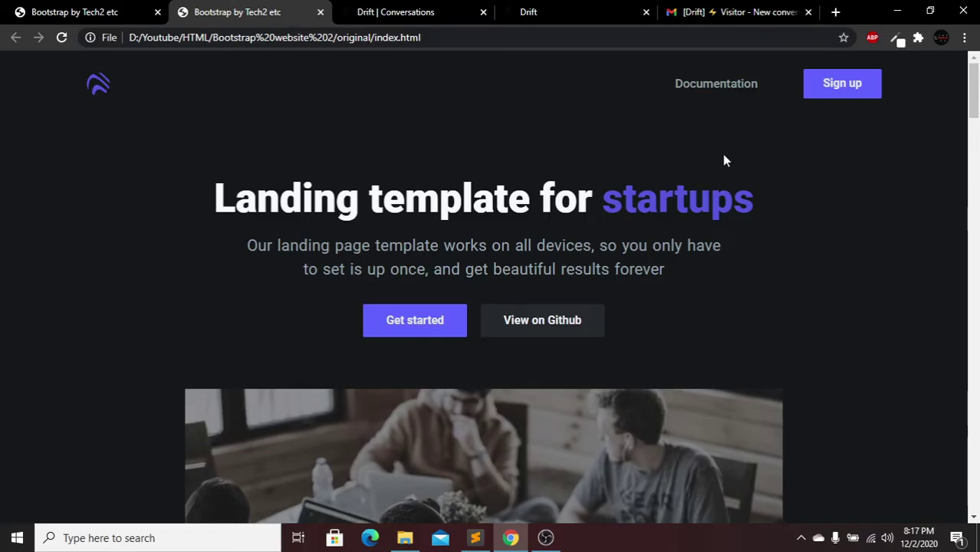
Step: Compare the two landing page tabs and scroll through the page sections to the footer
{"action": "left_click", "coordinate": [37, 6]}
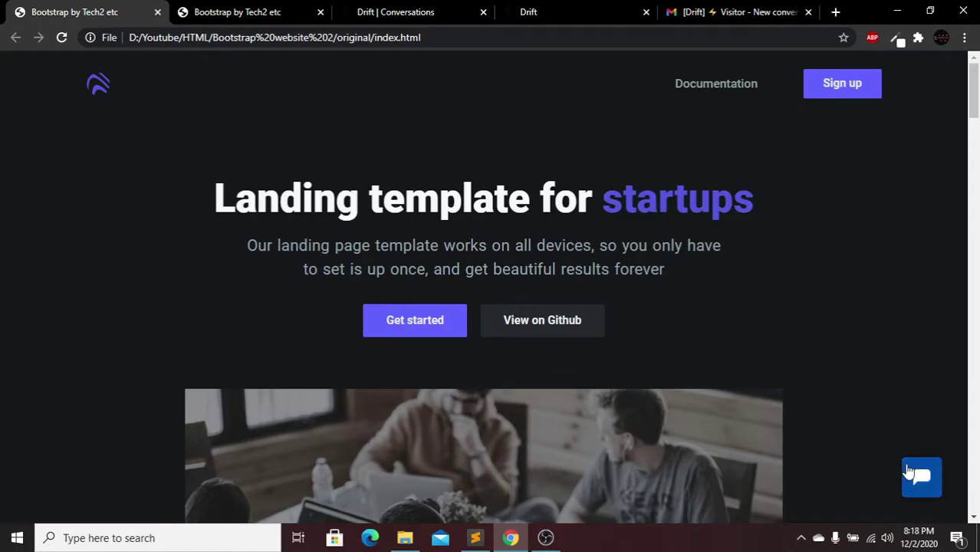
{"action": "left_click", "coordinate": [274, 10]}
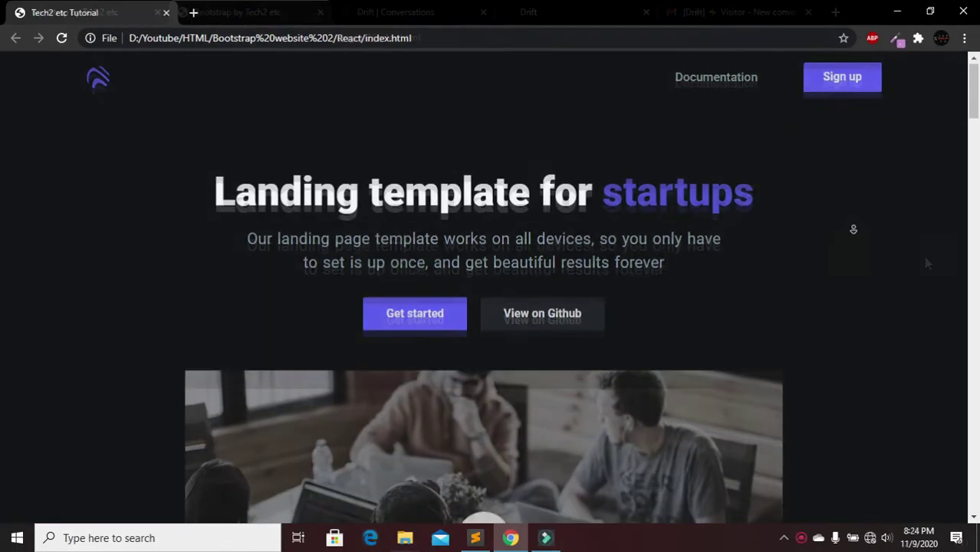
{"action": "scroll", "coordinate": [853, 230], "scroll_direction": "down", "scroll_amount": 10}
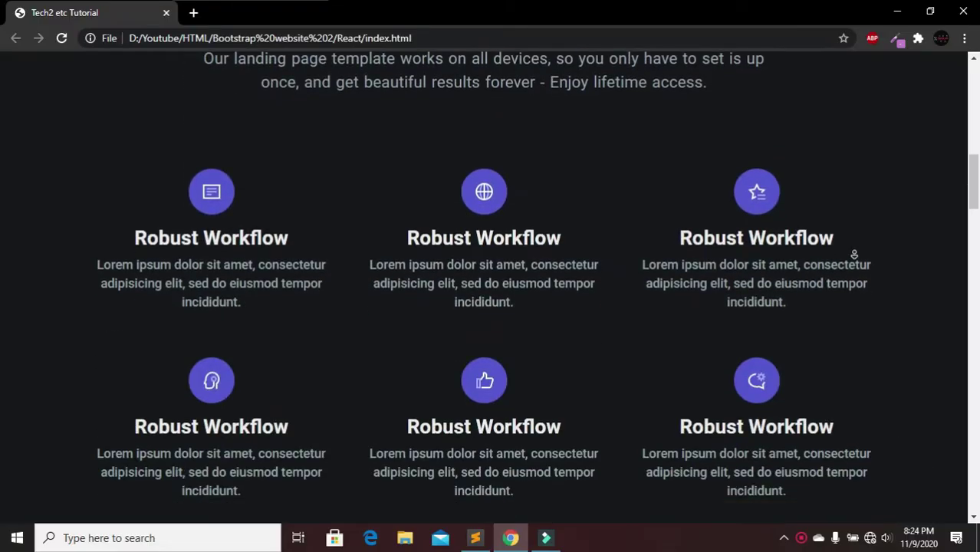
{"action": "scroll", "coordinate": [853, 254], "scroll_direction": "down", "scroll_amount": 15}
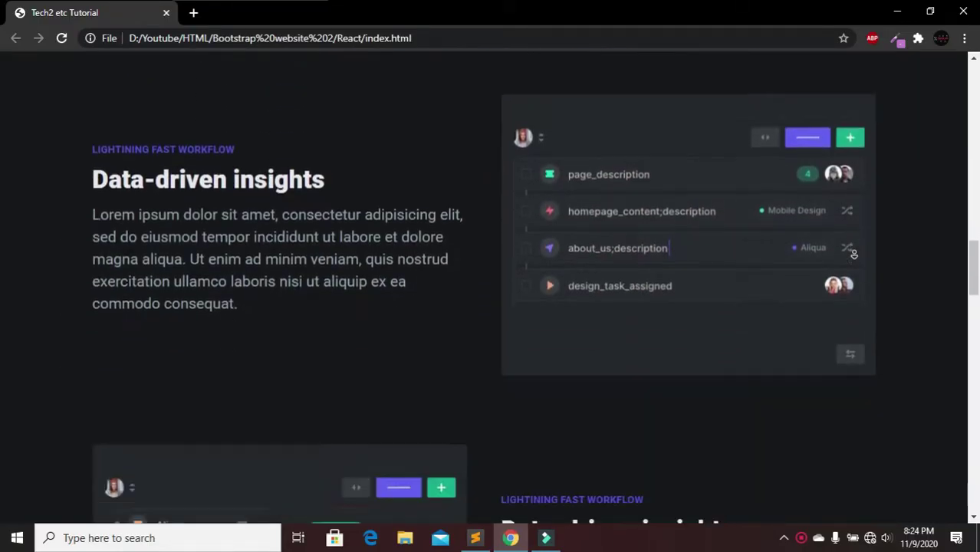
{"action": "scroll", "coordinate": [878, 248], "scroll_direction": "down", "scroll_amount": 15}
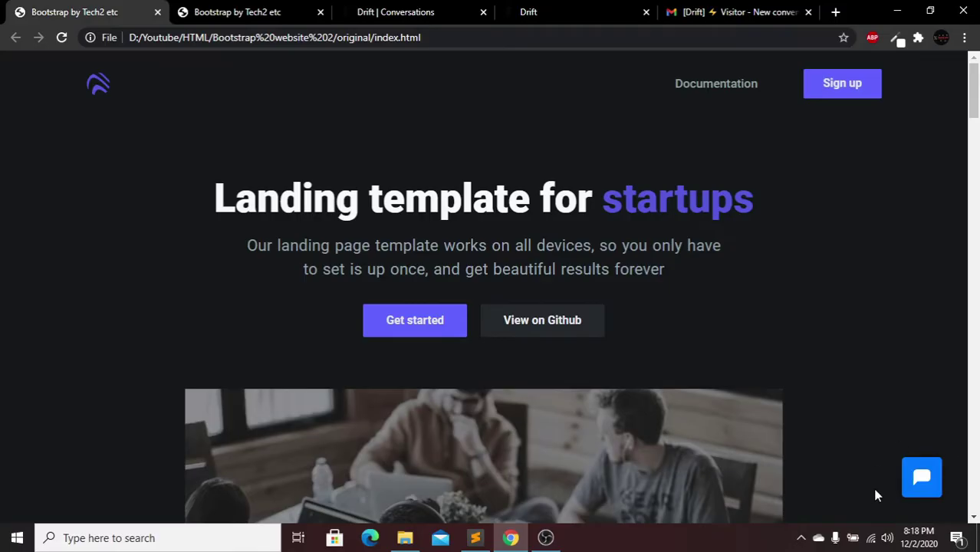
Step: Send 'How are u?' and 'what are u doing?' through the landing page chat bubble
{"action": "left_click", "coordinate": [921, 478]}
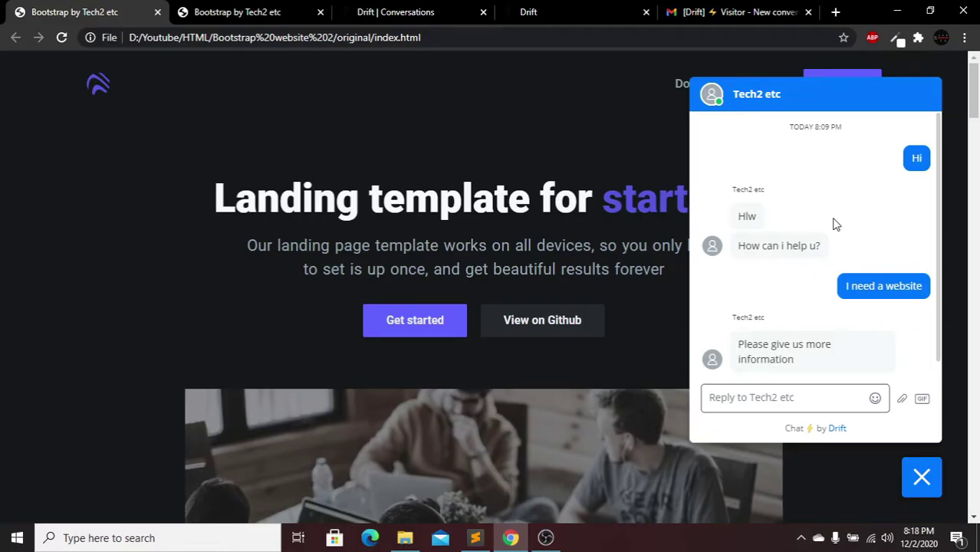
{"action": "type", "text": "Ho"}
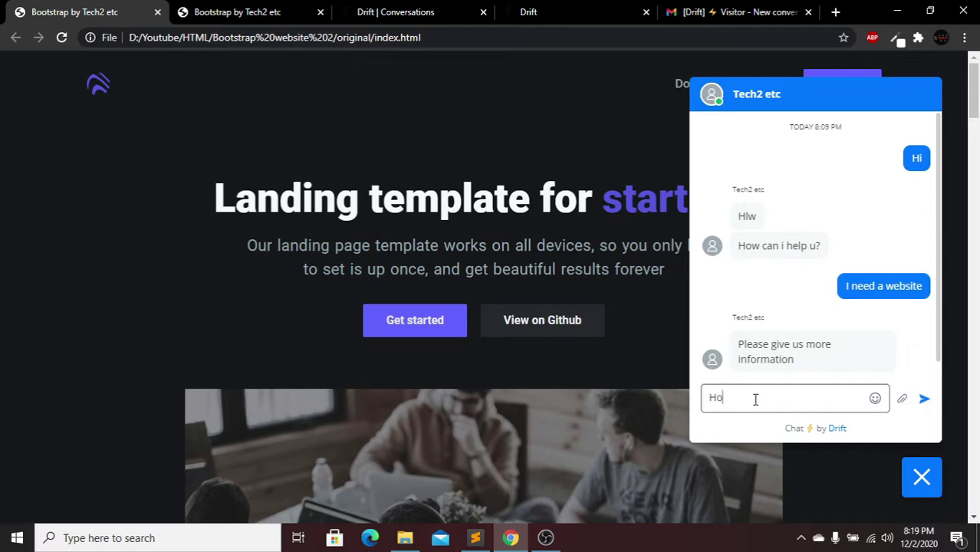
{"action": "type", "text": "w are u?"}
{"action": "key", "text": "Return"}
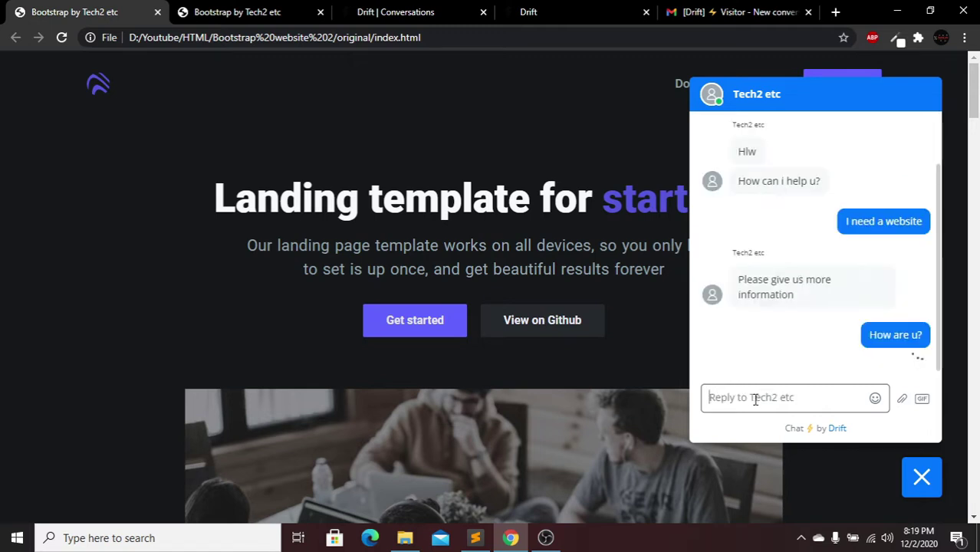
{"action": "type", "text": "what are u doing?"}
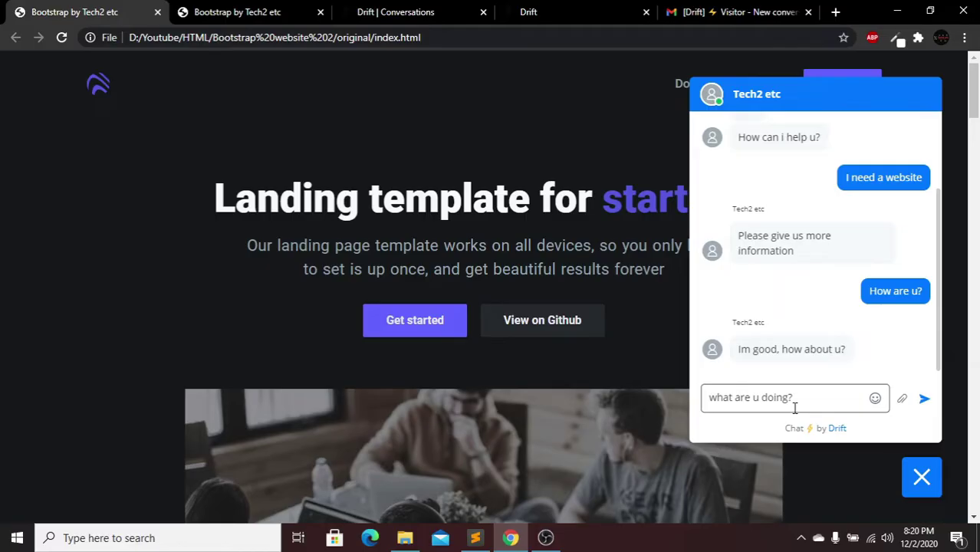
{"action": "key", "text": "Return"}
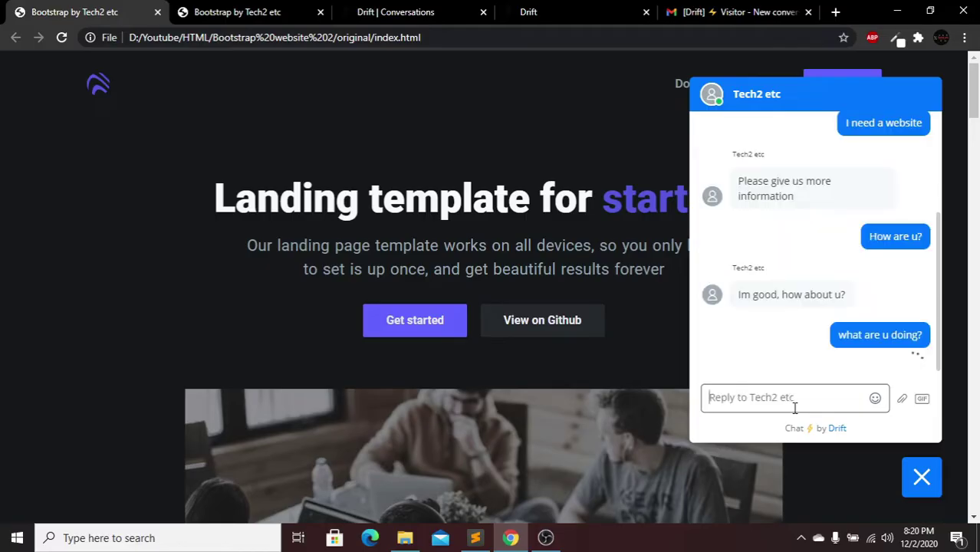
{"action": "scroll", "coordinate": [844, 358], "scroll_direction": "down", "scroll_amount": 1}
{"action": "scroll", "coordinate": [843, 357], "scroll_direction": "down", "scroll_amount": 3}
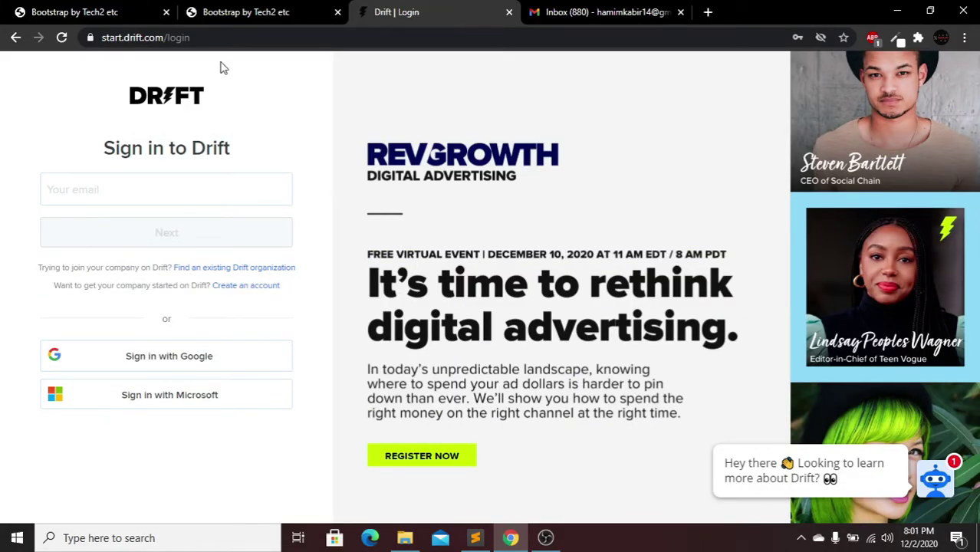
Step: Begin a new Drift organisation account using the email sign-up option
{"action": "left_click", "coordinate": [176, 36]}
{"action": "left_click_drag", "start_coordinate": [190, 36], "coordinate": [93, 44]}
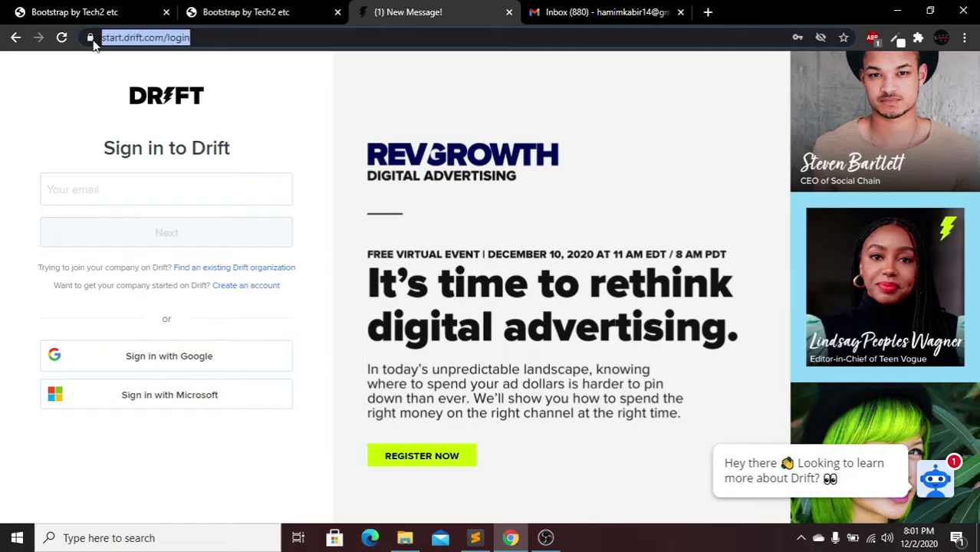
{"action": "left_click", "coordinate": [88, 109]}
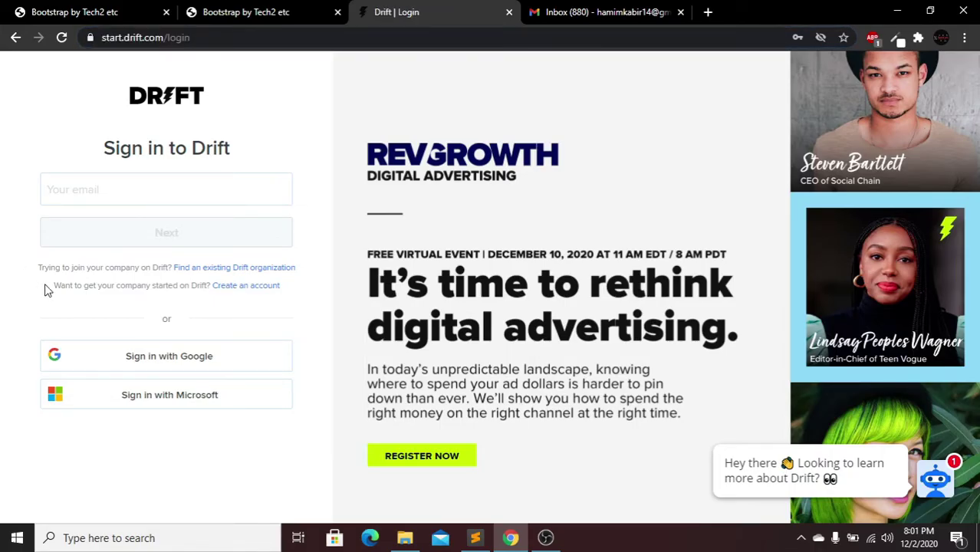
{"action": "left_click", "coordinate": [252, 289]}
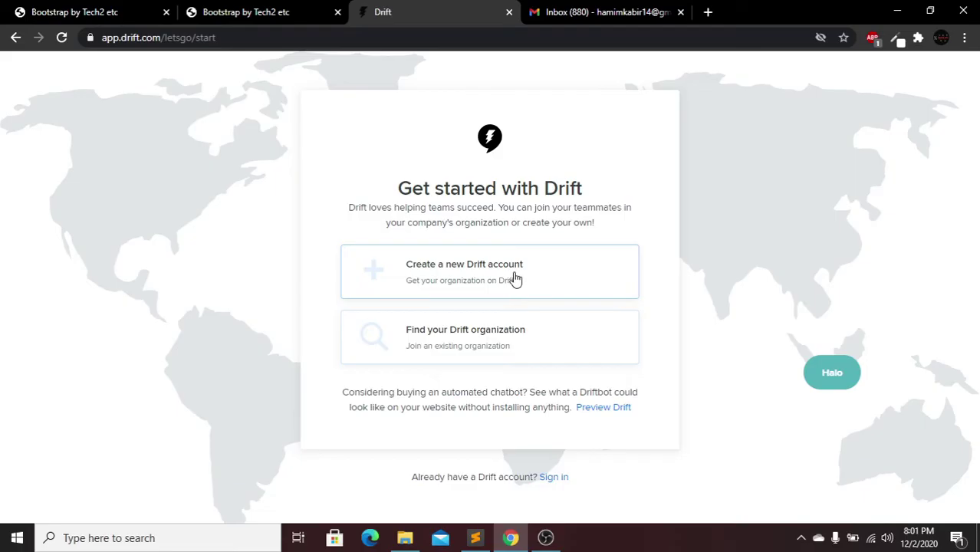
{"action": "left_click", "coordinate": [541, 277]}
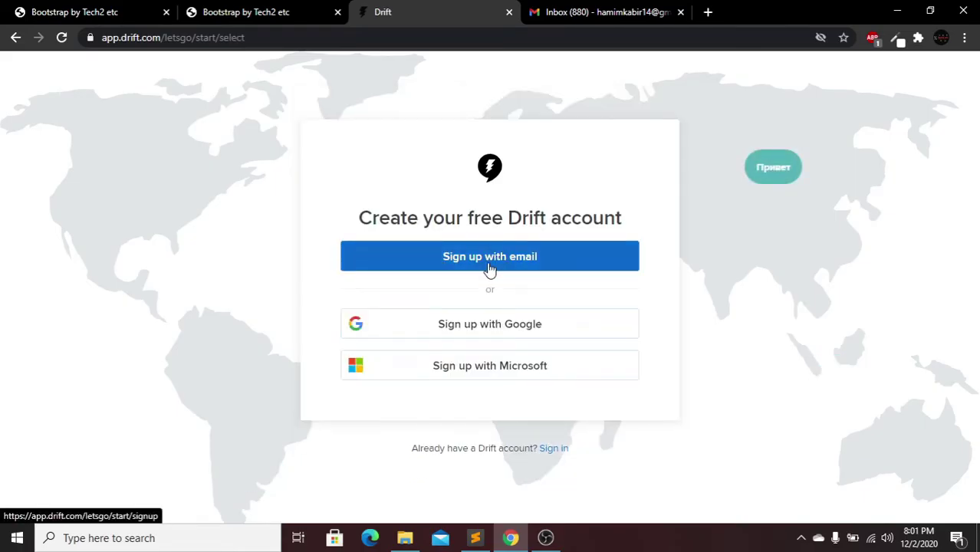
{"action": "left_click", "coordinate": [539, 264]}
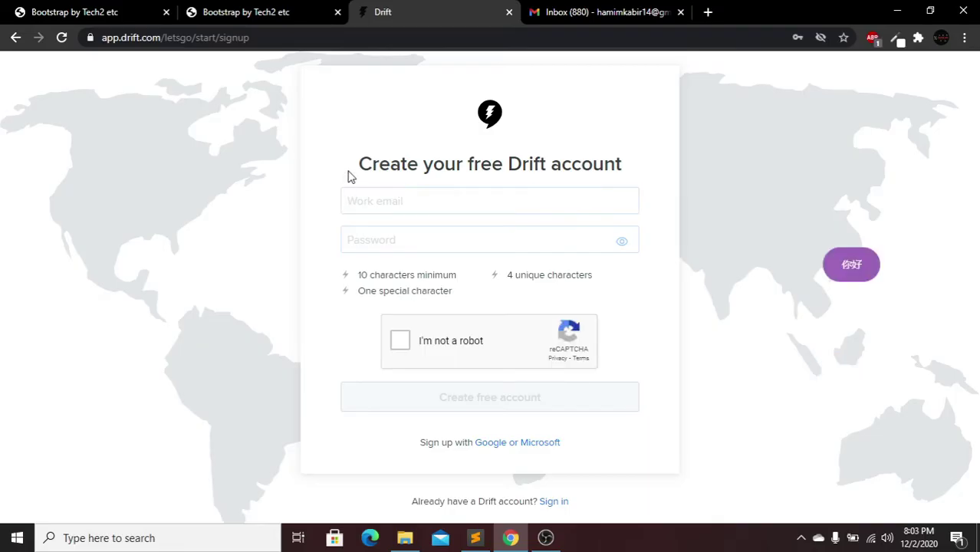
Step: Fill the signup form with the saved work email and password, pass reCAPTCHA, and create the account
{"action": "left_click", "coordinate": [351, 201]}
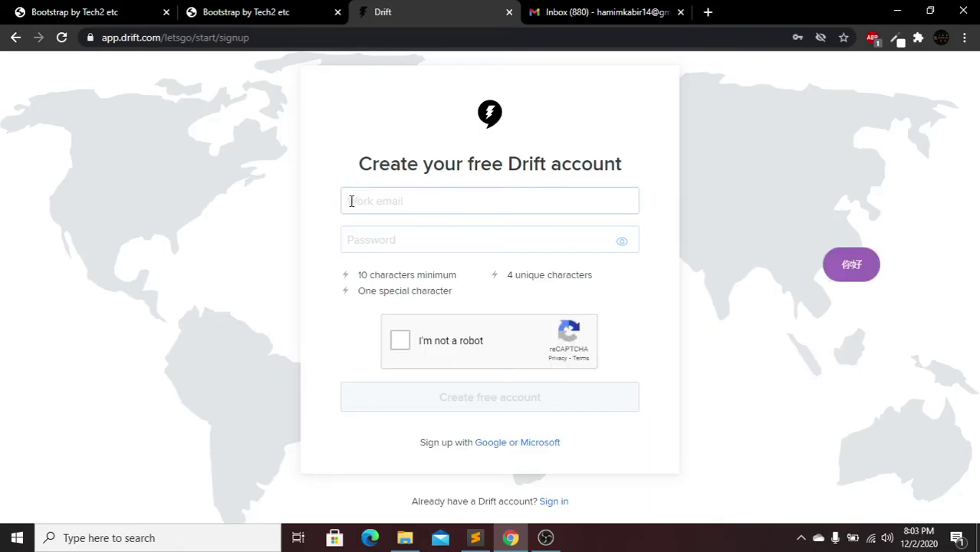
{"action": "left_click", "coordinate": [397, 202]}
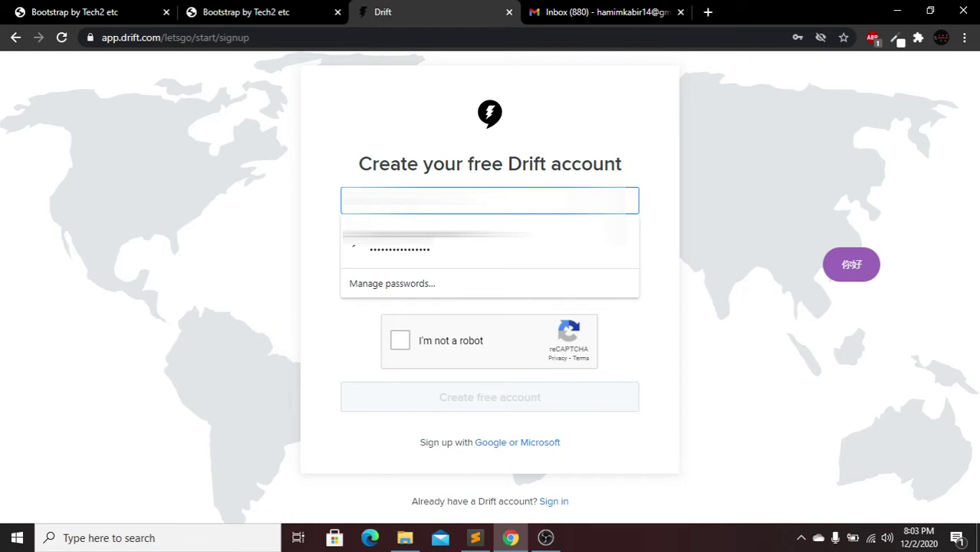
{"action": "left_click", "coordinate": [399, 248]}
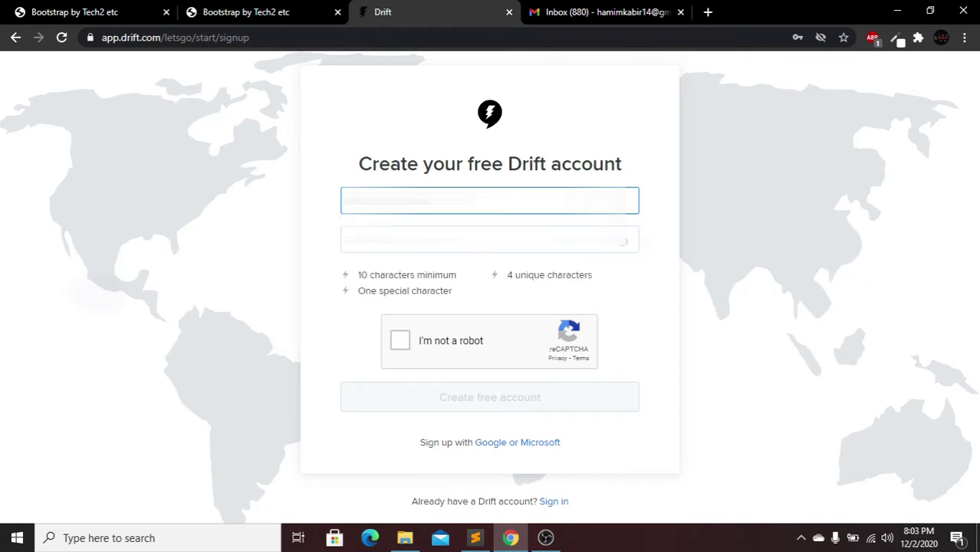
{"action": "left_click", "coordinate": [399, 239]}
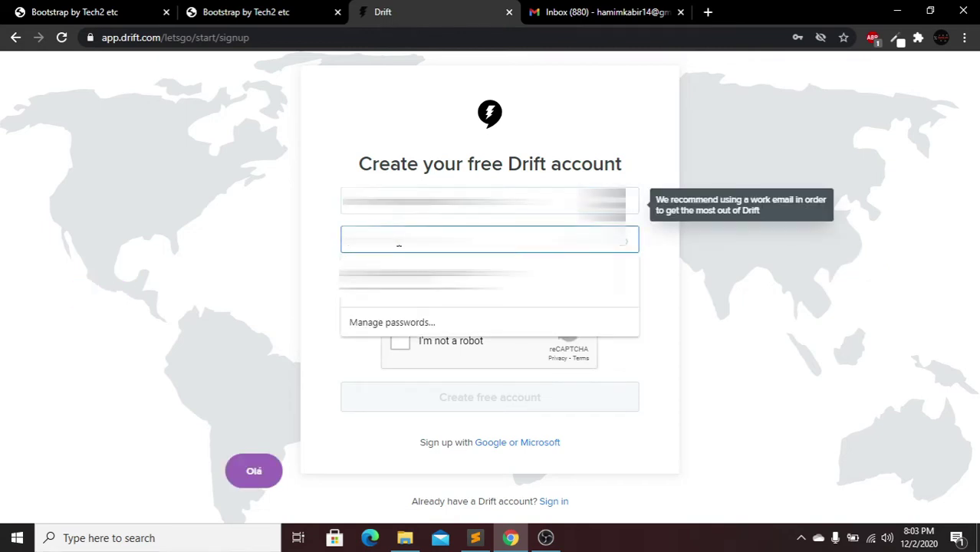
{"action": "left_click", "coordinate": [411, 247]}
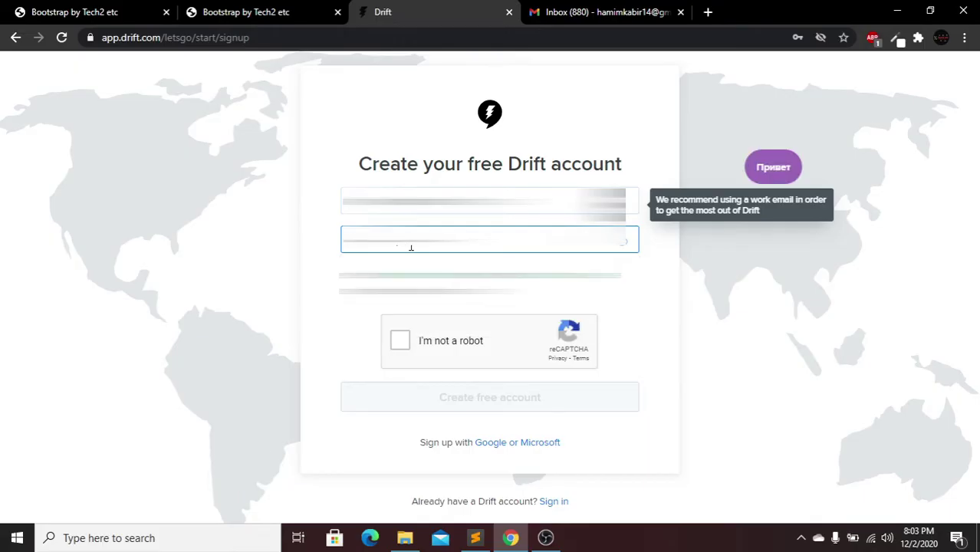
{"action": "left_click", "coordinate": [345, 359]}
{"action": "left_click", "coordinate": [396, 343]}
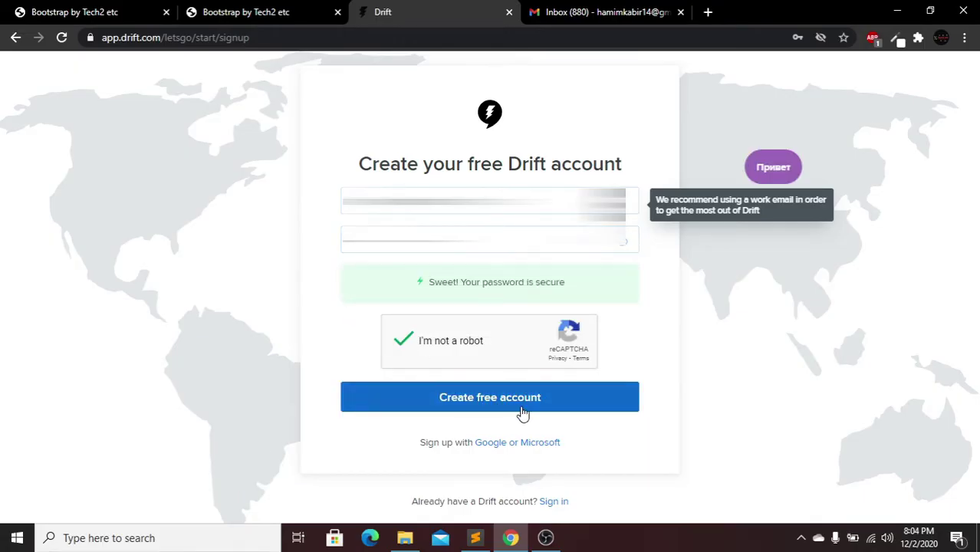
{"action": "left_click", "coordinate": [510, 406]}
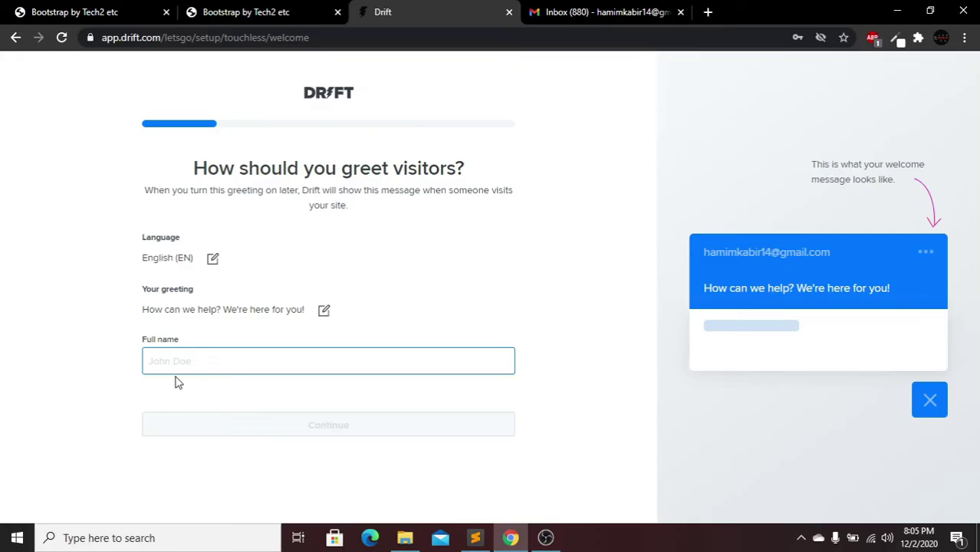
{"action": "type", "text": "Tech2 etc"}
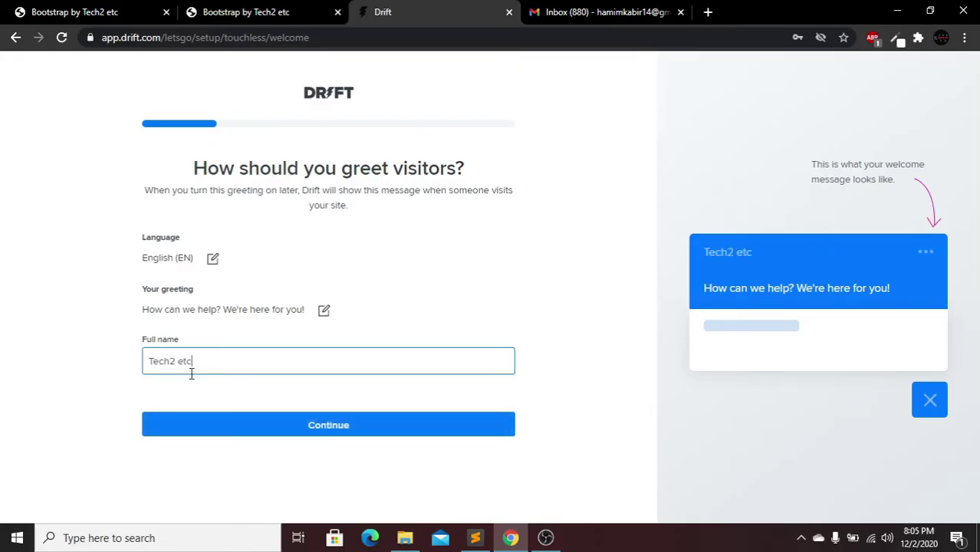
{"action": "left_click", "coordinate": [334, 427]}
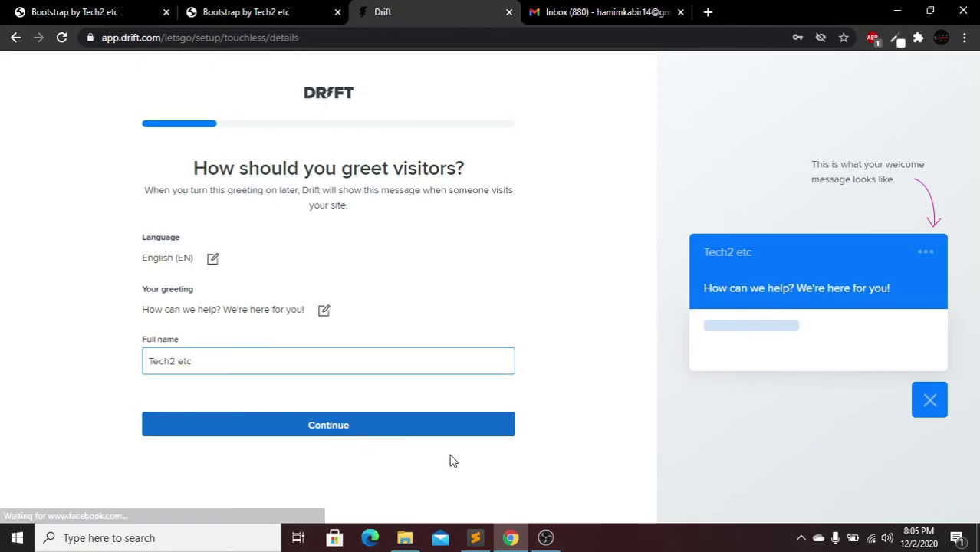
{"action": "left_click", "coordinate": [198, 248]}
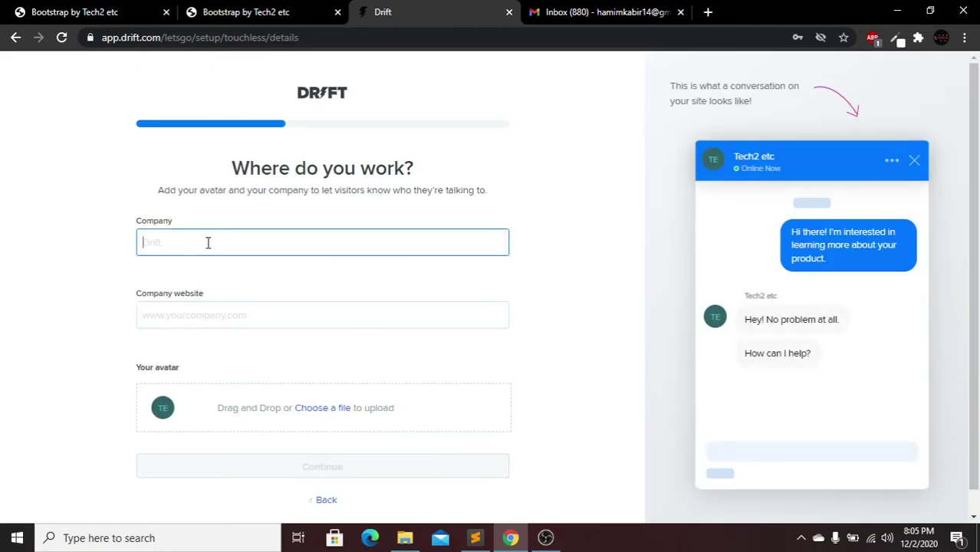
{"action": "left_click", "coordinate": [222, 318]}
{"action": "left_click", "coordinate": [211, 249]}
{"action": "left_click", "coordinate": [226, 314]}
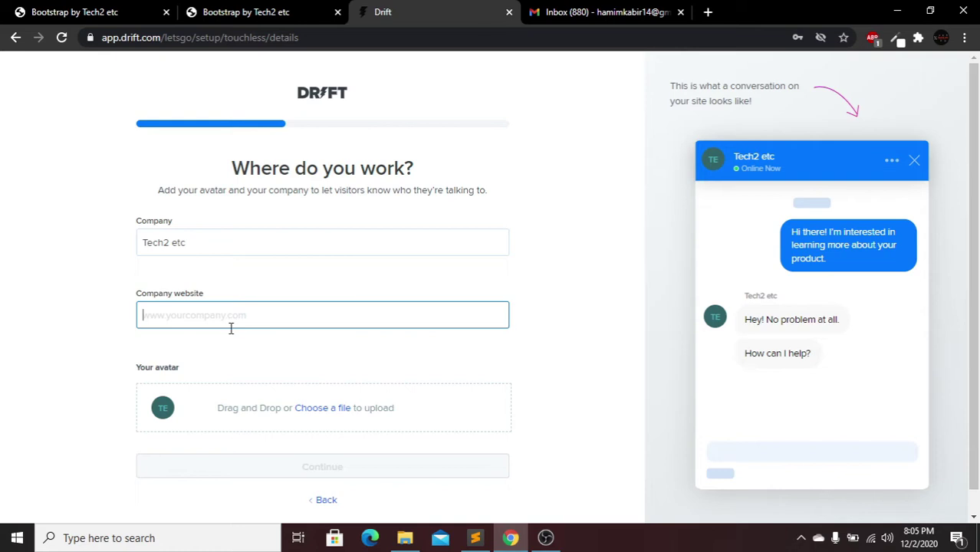
{"action": "type", "text": "www.youtube.com/tech2etc"}
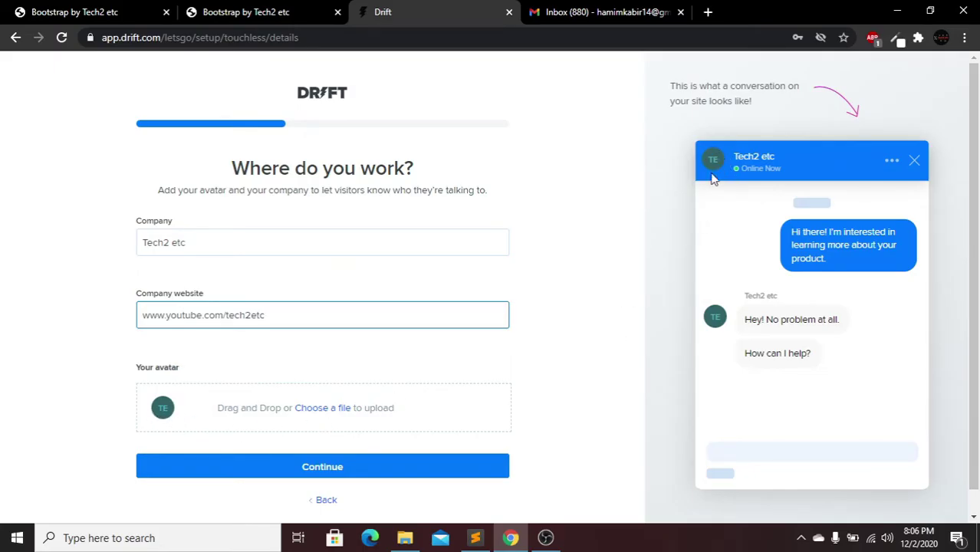
Step: Upload a custom avatar image and continue to the chat appearance step
{"action": "left_click", "coordinate": [334, 408]}
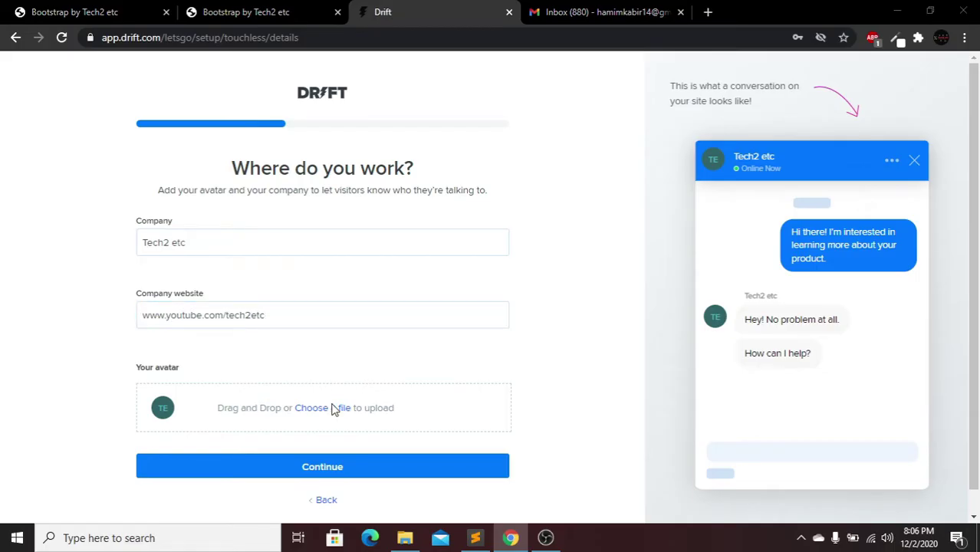
{"action": "left_click", "coordinate": [677, 406]}
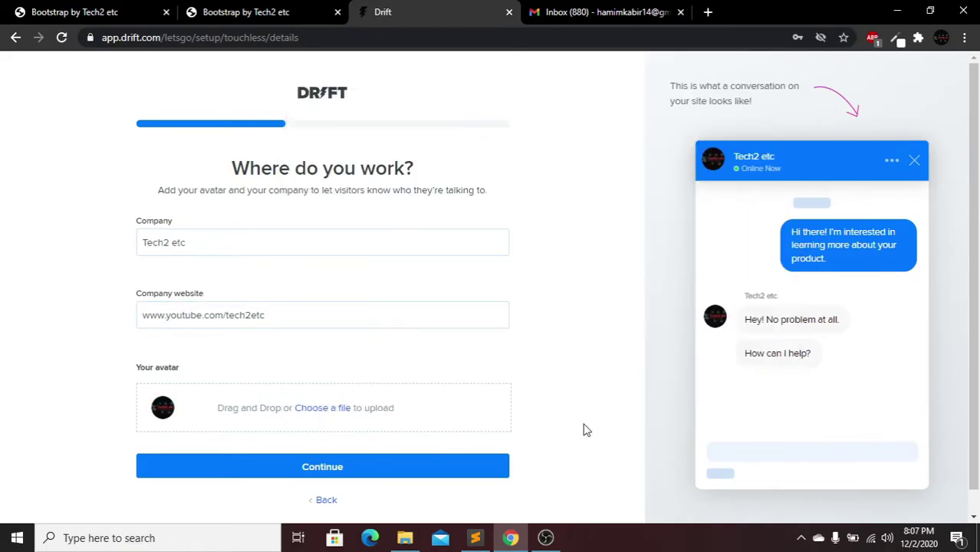
{"action": "left_click", "coordinate": [362, 469]}
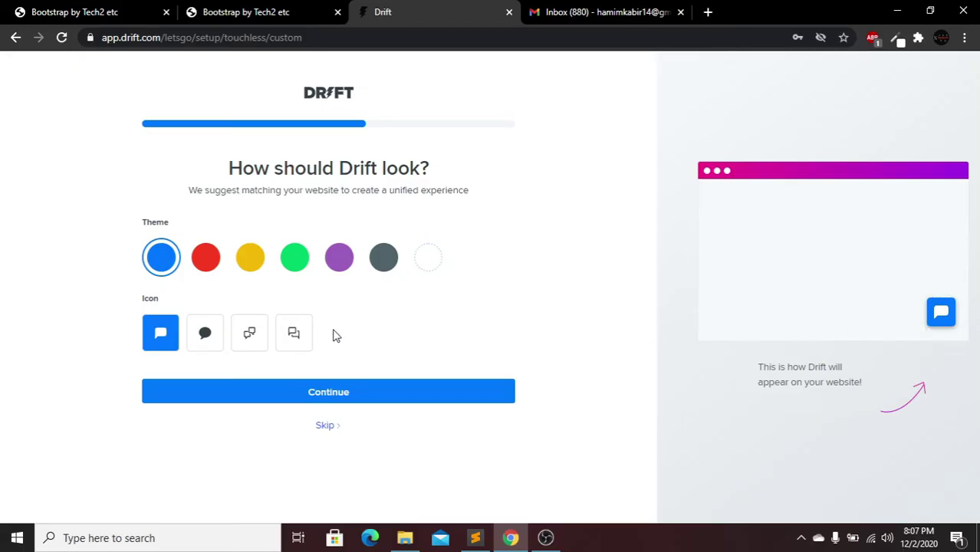
Step: Preview each of the alternate launcher icon styles
{"action": "left_click", "coordinate": [294, 332]}
{"action": "left_click", "coordinate": [250, 333]}
{"action": "left_click", "coordinate": [203, 333]}
{"action": "left_click", "coordinate": [156, 334]}
{"action": "left_click", "coordinate": [205, 333]}
{"action": "left_click", "coordinate": [250, 333]}
{"action": "left_click", "coordinate": [294, 333]}
Step: Preview gray, purple, green, yellow and red themes, then keep blue with the default icon
{"action": "left_click", "coordinate": [377, 263]}
{"action": "left_click", "coordinate": [337, 260]}
{"action": "left_click", "coordinate": [294, 261]}
{"action": "left_click", "coordinate": [247, 262]}
{"action": "left_click", "coordinate": [205, 259]}
{"action": "left_click", "coordinate": [163, 263]}
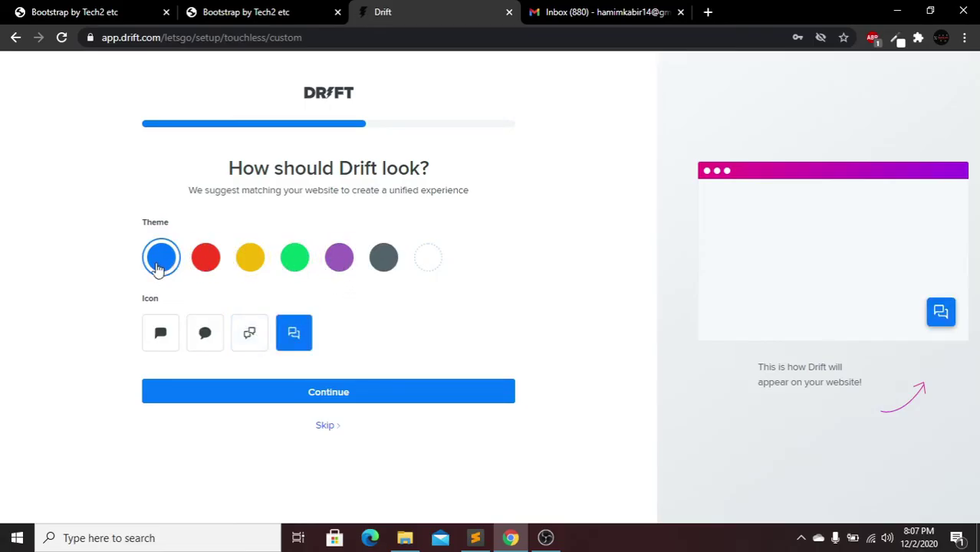
{"action": "left_click", "coordinate": [161, 333]}
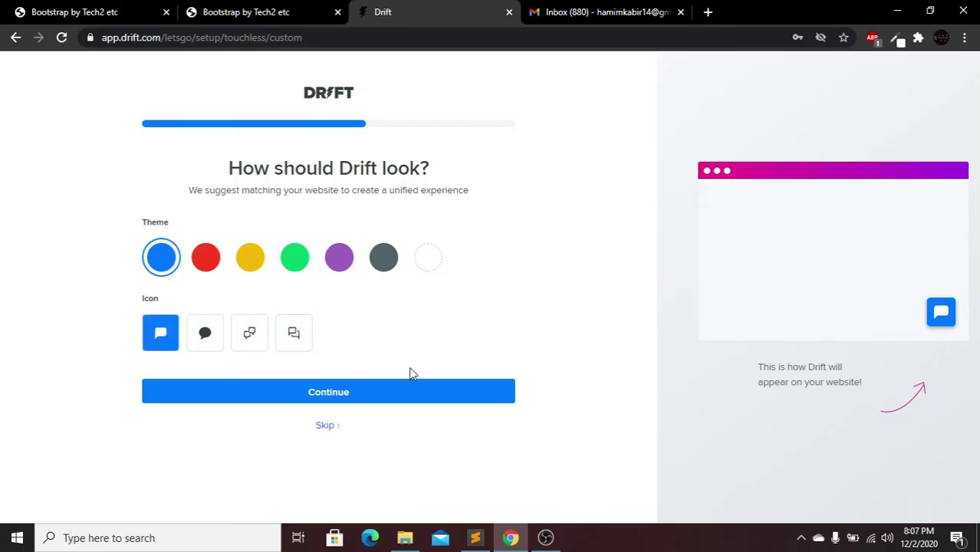
{"action": "left_click", "coordinate": [354, 392]}
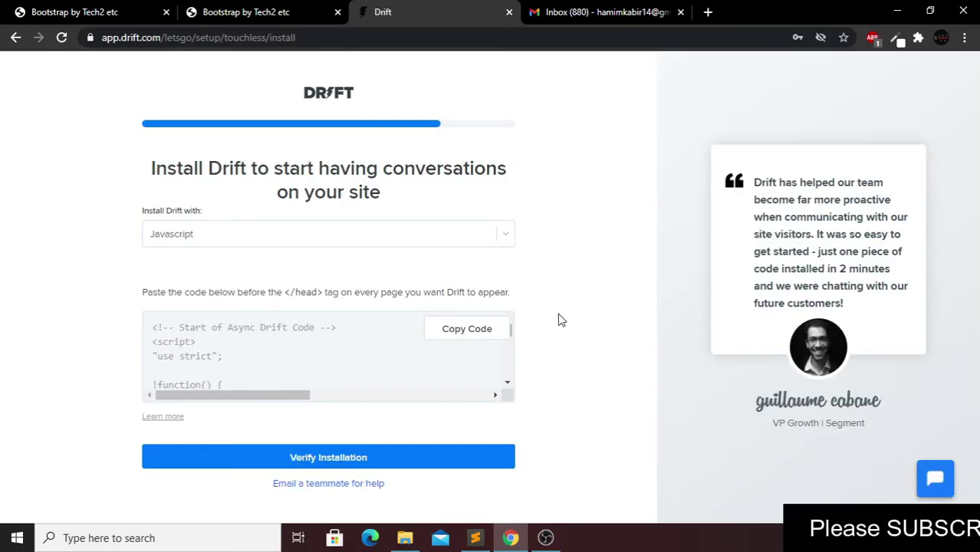
Step: Copy the JavaScript install code and bring up index.html in Sublime Text
{"action": "left_click", "coordinate": [508, 238]}
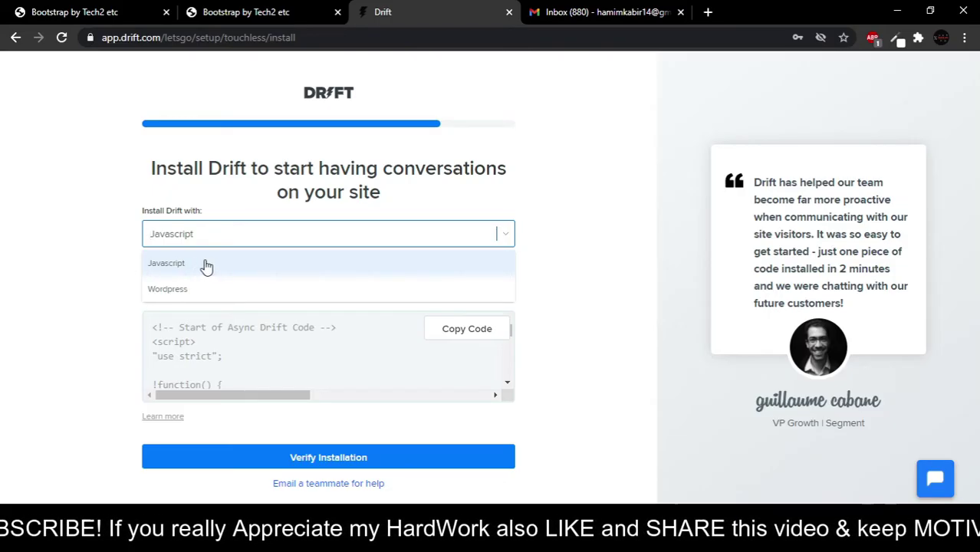
{"action": "left_click", "coordinate": [236, 266]}
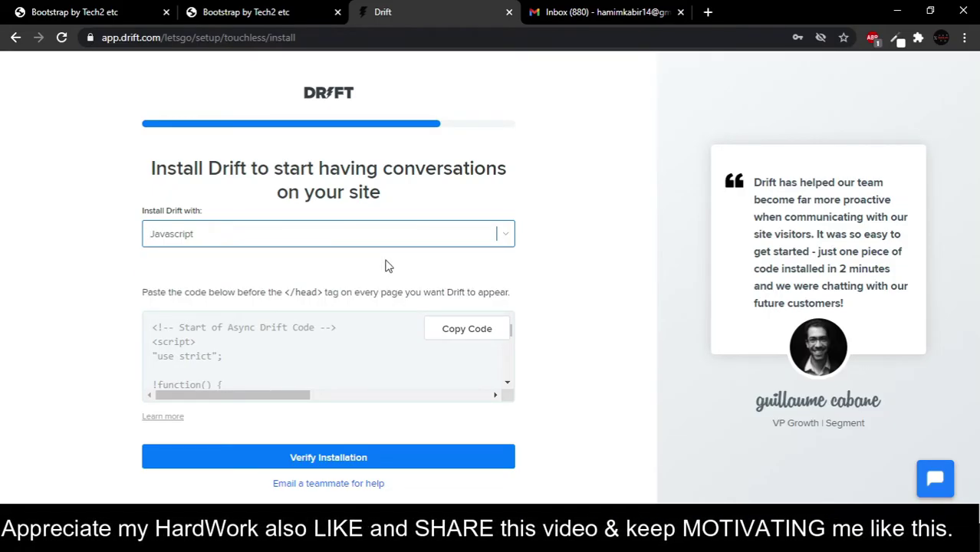
{"action": "left_click", "coordinate": [560, 322]}
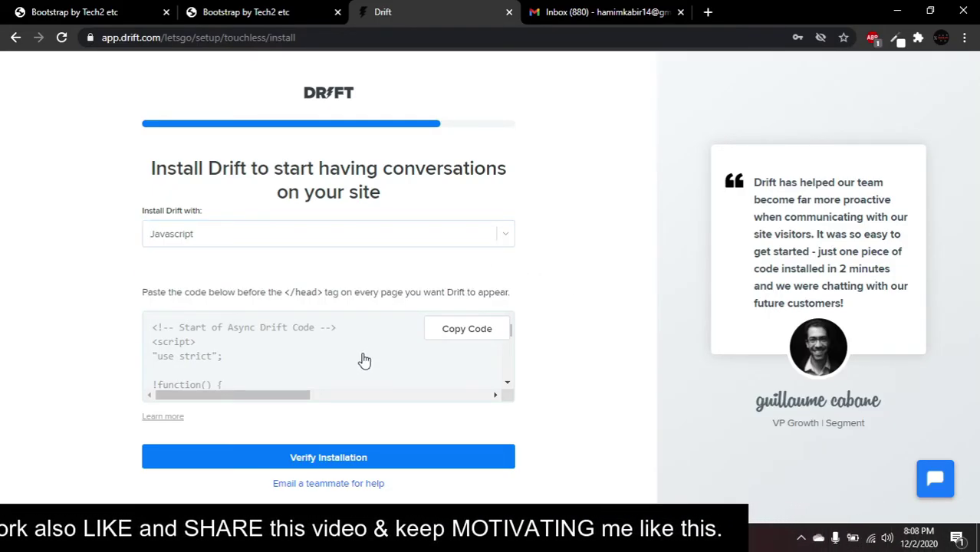
{"action": "left_click", "coordinate": [469, 338]}
{"action": "left_click_drag", "start_coordinate": [143, 292], "coordinate": [420, 298]}
{"action": "left_click", "coordinate": [466, 328]}
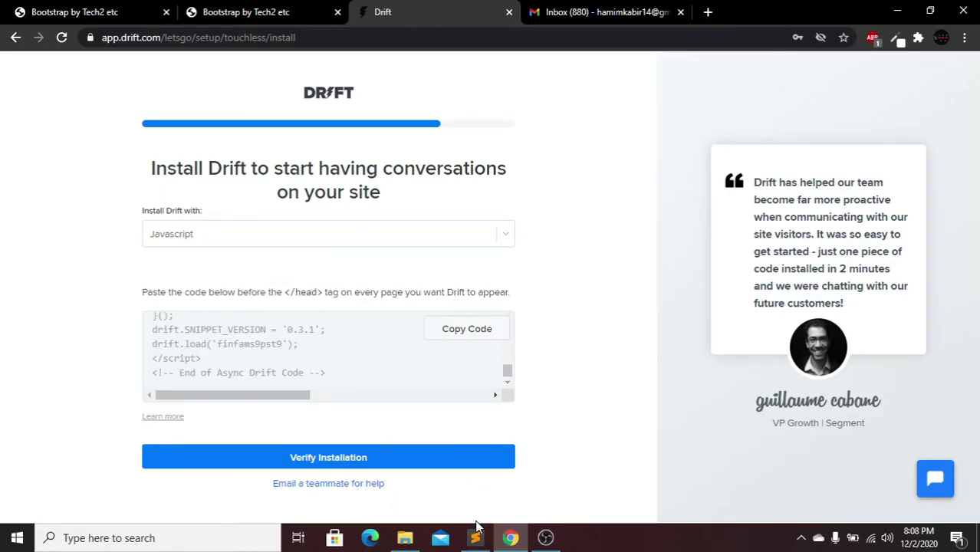
{"action": "left_click", "coordinate": [474, 537]}
{"action": "left_click_drag", "start_coordinate": [126, 117], "coordinate": [329, 118]}
Step: Paste the Drift snippet on a new line after the title in index.html, indented one level
{"action": "left_click", "coordinate": [446, 117]}
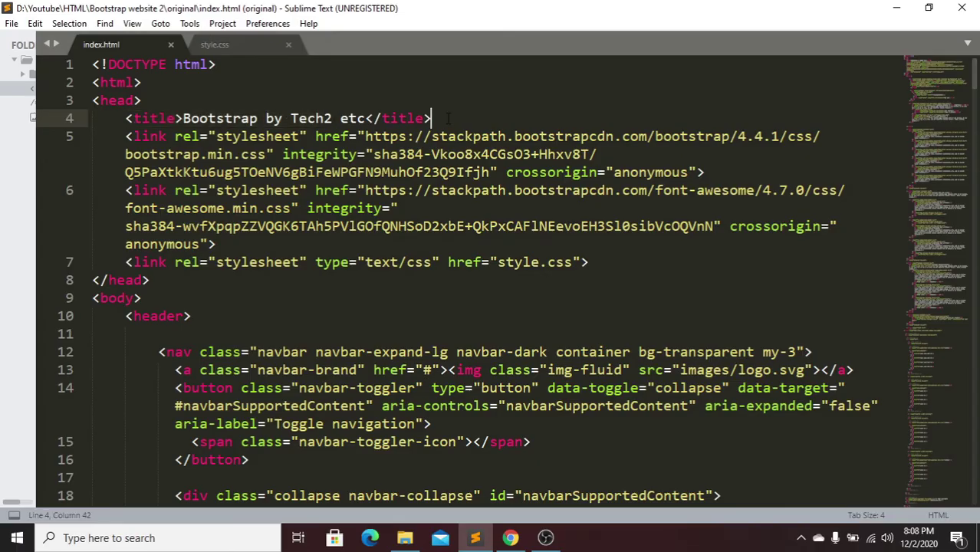
{"action": "key", "text": "Return"}
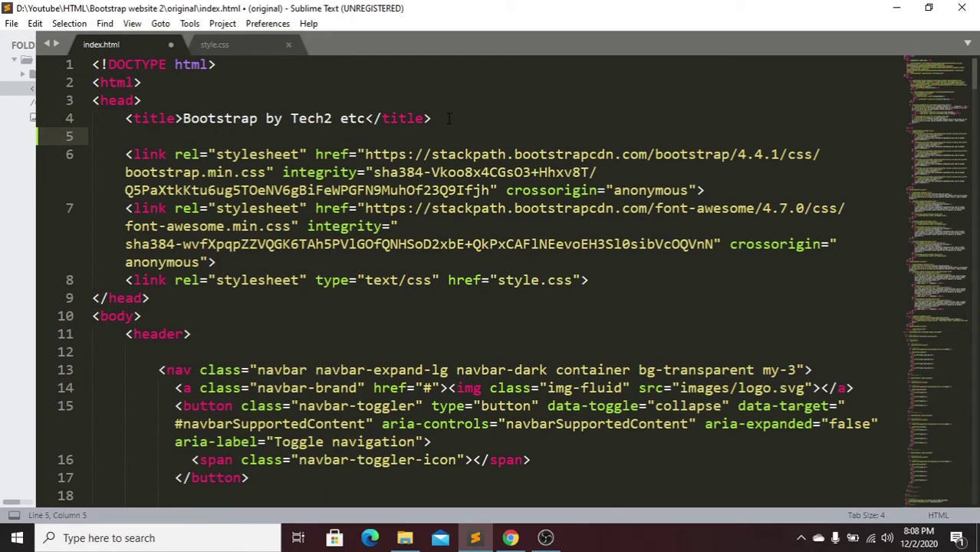
{"action": "key", "text": "ctrl+v"}
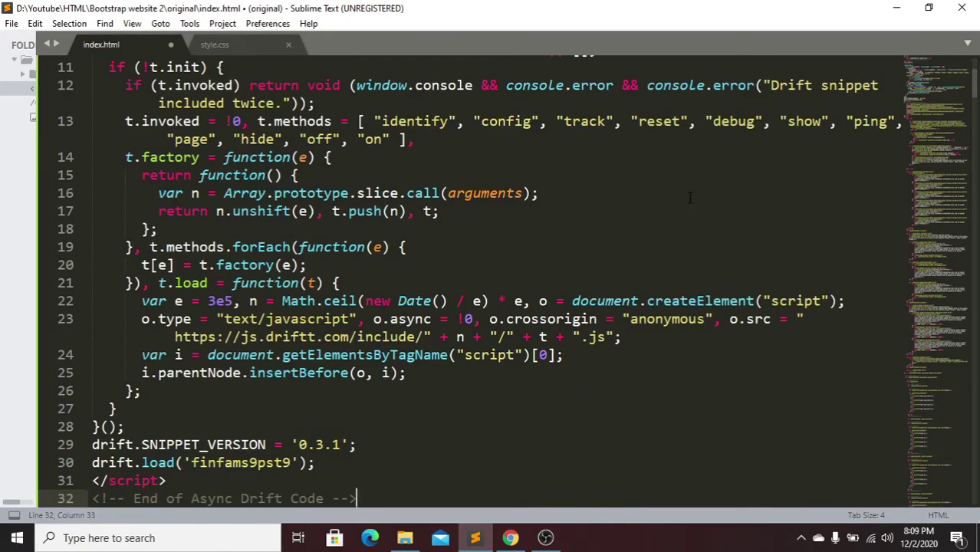
{"action": "left_click_drag", "start_coordinate": [378, 491], "coordinate": [11, 143]}
{"action": "key", "text": "Tab"}
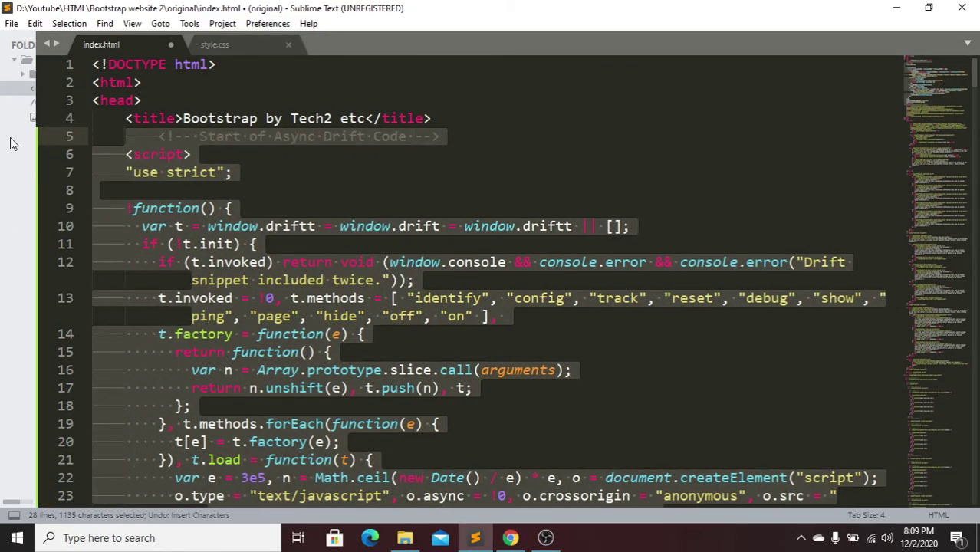
{"action": "left_click", "coordinate": [280, 138]}
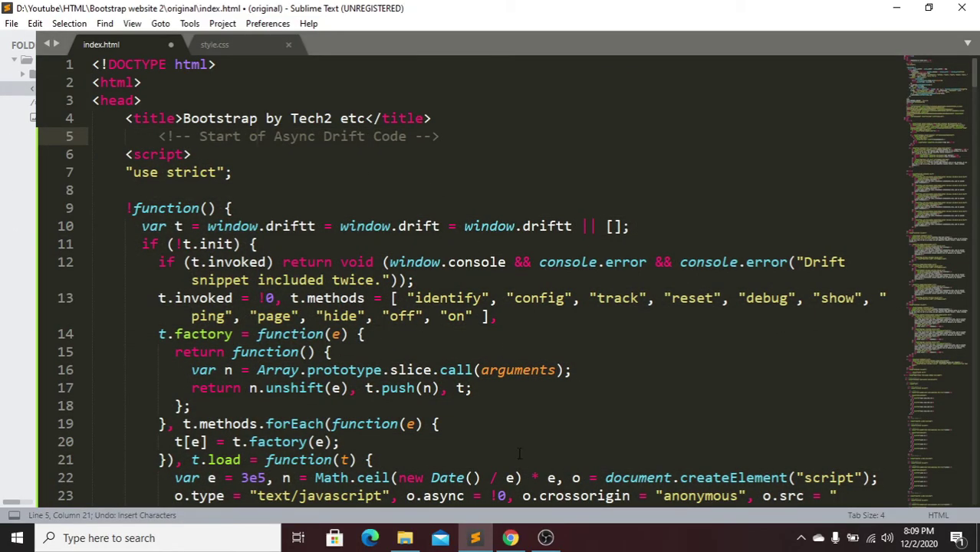
{"action": "left_click", "coordinate": [510, 537]}
Step: Send 'Hi' through the live Drift widget on the landing page, then check Gmail
{"action": "left_click", "coordinate": [246, 12]}
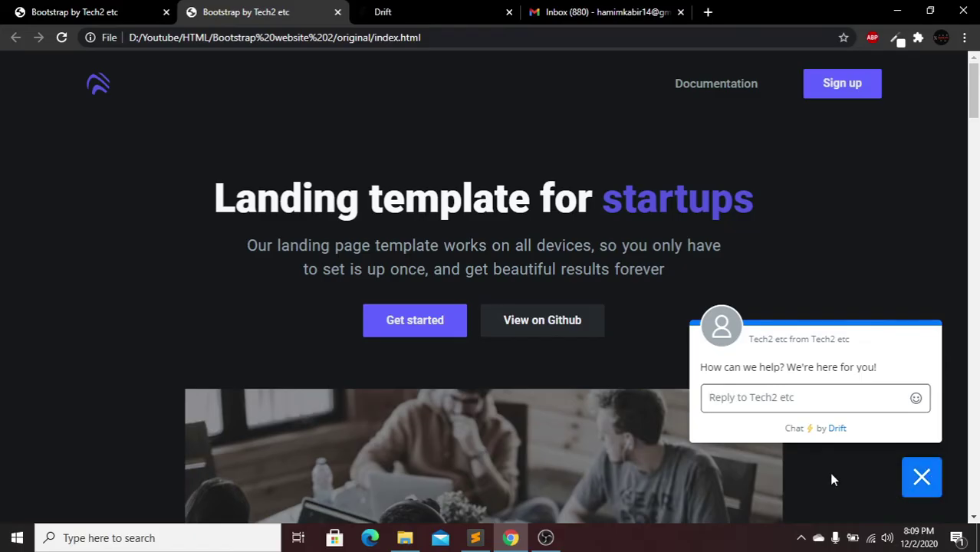
{"action": "type", "text": "H"}
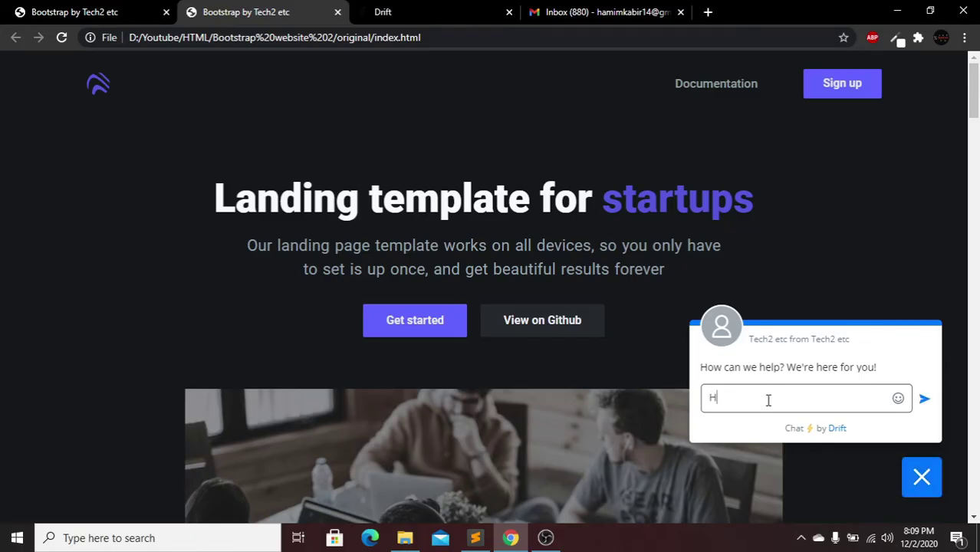
{"action": "type", "text": "i"}
{"action": "key", "text": "Return"}
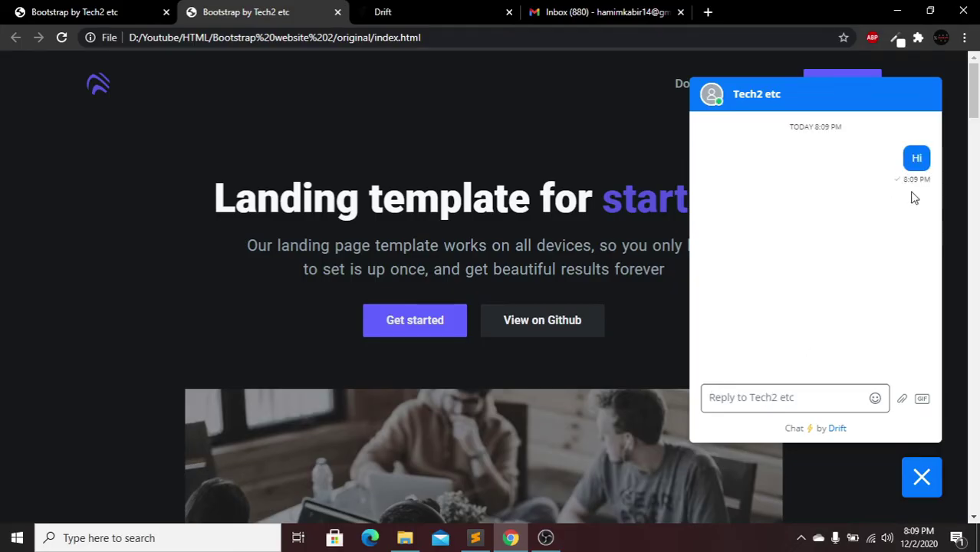
{"action": "left_click", "coordinate": [628, 13]}
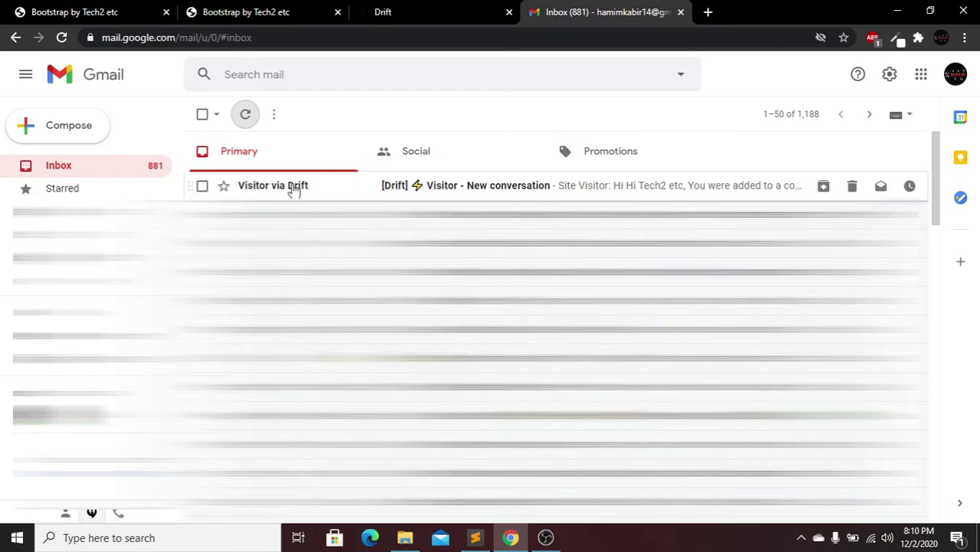
Step: Read the Drift new-conversation email and follow its Reply in Drift link to the conversation
{"action": "left_click", "coordinate": [453, 192]}
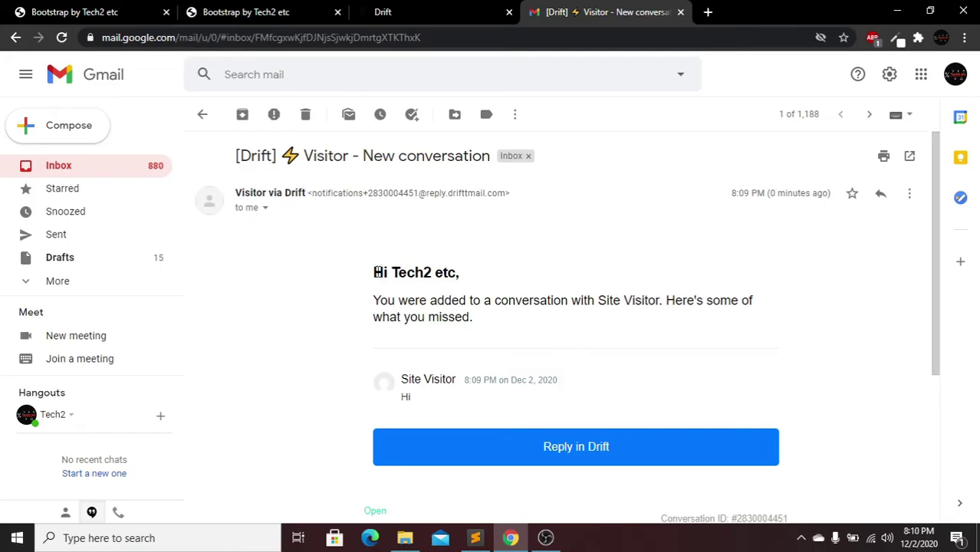
{"action": "left_click_drag", "start_coordinate": [377, 273], "coordinate": [449, 271]}
{"action": "left_click", "coordinate": [470, 299]}
{"action": "left_click_drag", "start_coordinate": [379, 300], "coordinate": [655, 301]}
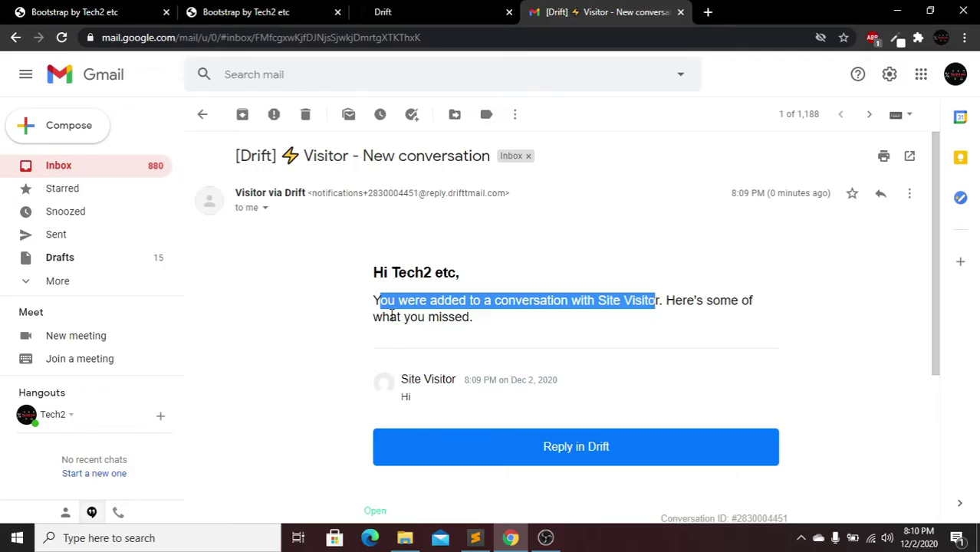
{"action": "left_click_drag", "start_coordinate": [390, 317], "coordinate": [479, 339]}
{"action": "left_click", "coordinate": [482, 342]}
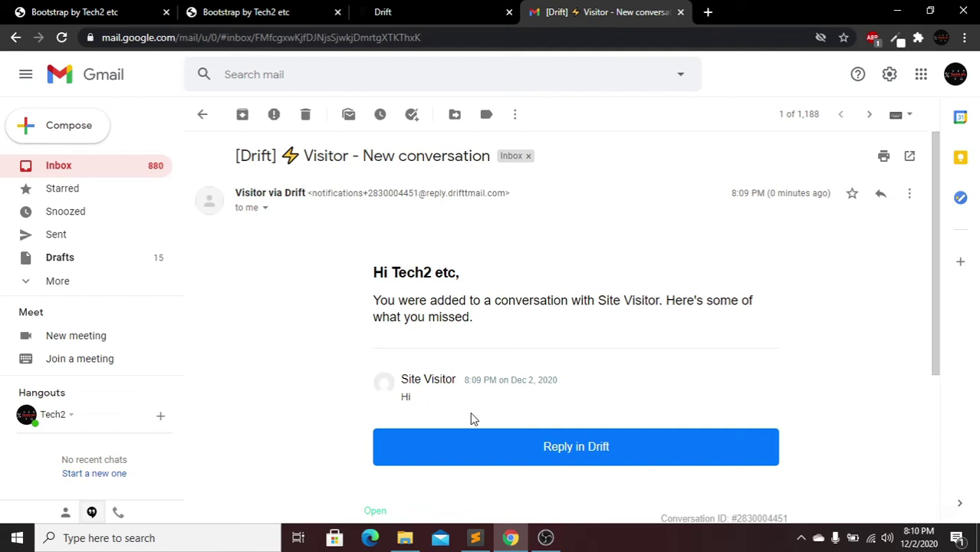
{"action": "scroll", "coordinate": [529, 376], "scroll_direction": "down", "scroll_amount": 1}
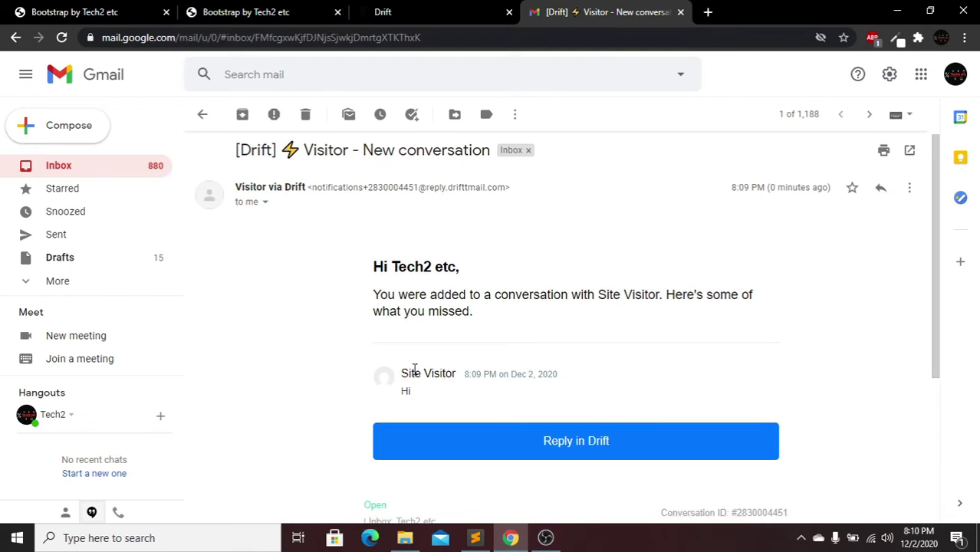
{"action": "left_click_drag", "start_coordinate": [401, 381], "coordinate": [452, 376]}
{"action": "left_click", "coordinate": [462, 408]}
{"action": "left_click", "coordinate": [578, 452]}
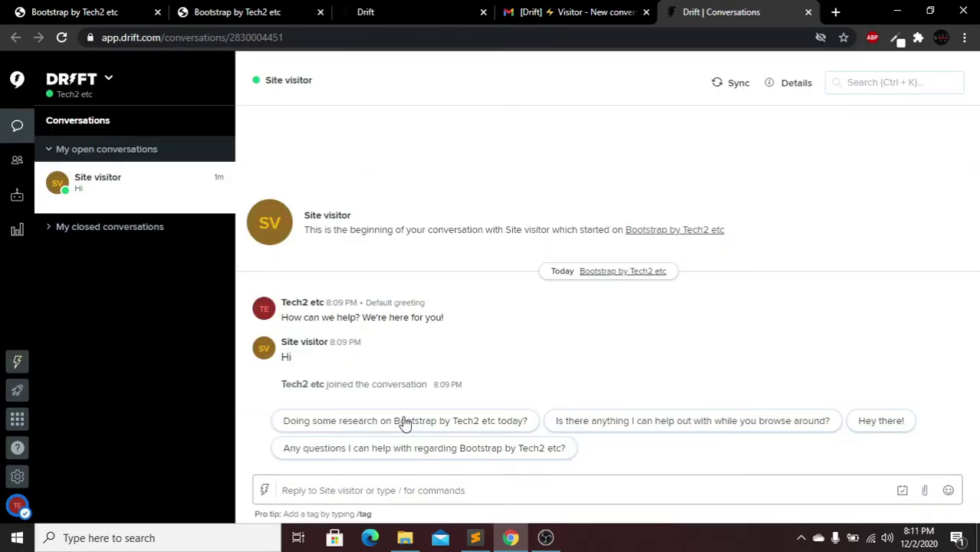
Step: Send the visitor two replies, 'Hlw' and 'How can i help u?', then check the landing page chat
{"action": "double_click", "coordinate": [285, 356]}
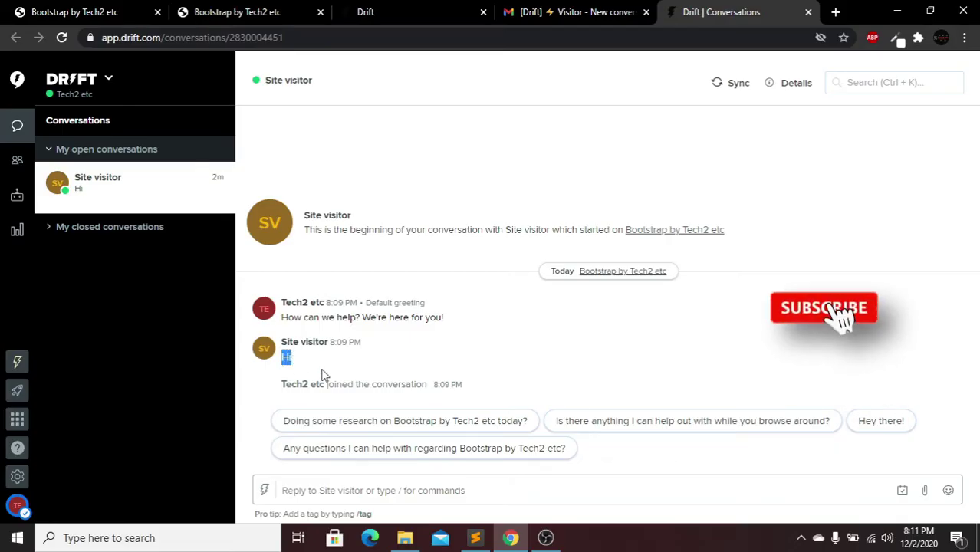
{"action": "left_click", "coordinate": [322, 376]}
{"action": "left_click", "coordinate": [374, 489]}
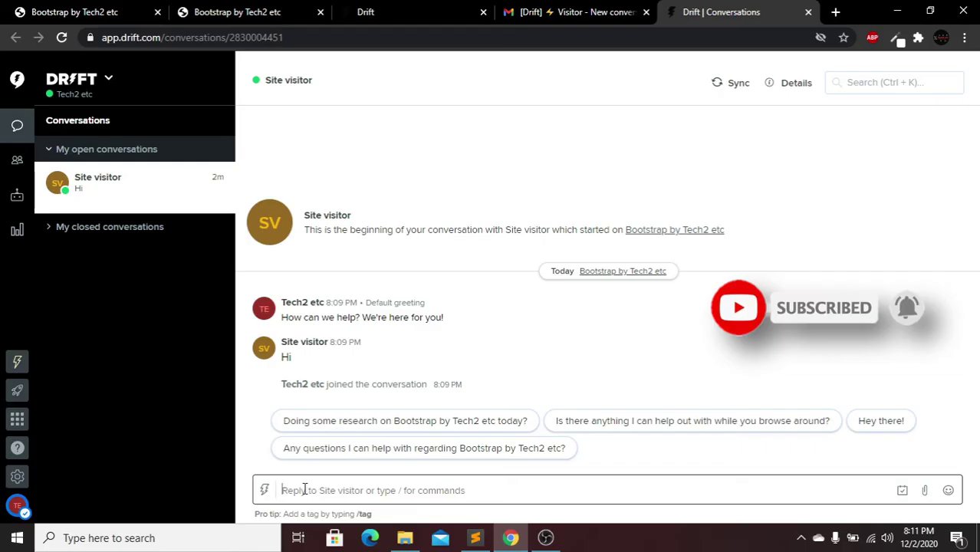
{"action": "type", "text": "Hlw"}
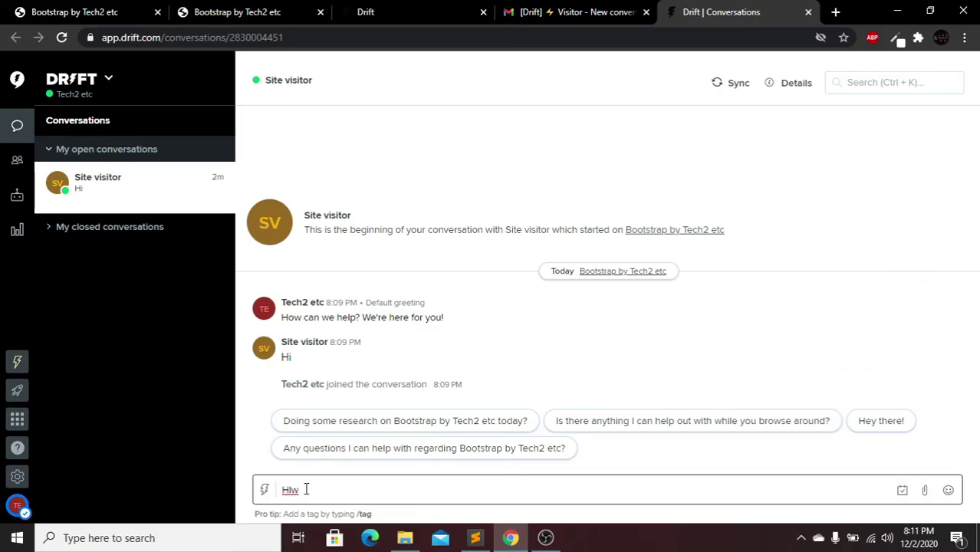
{"action": "key", "text": "Return"}
{"action": "type", "text": "How can i help u"}
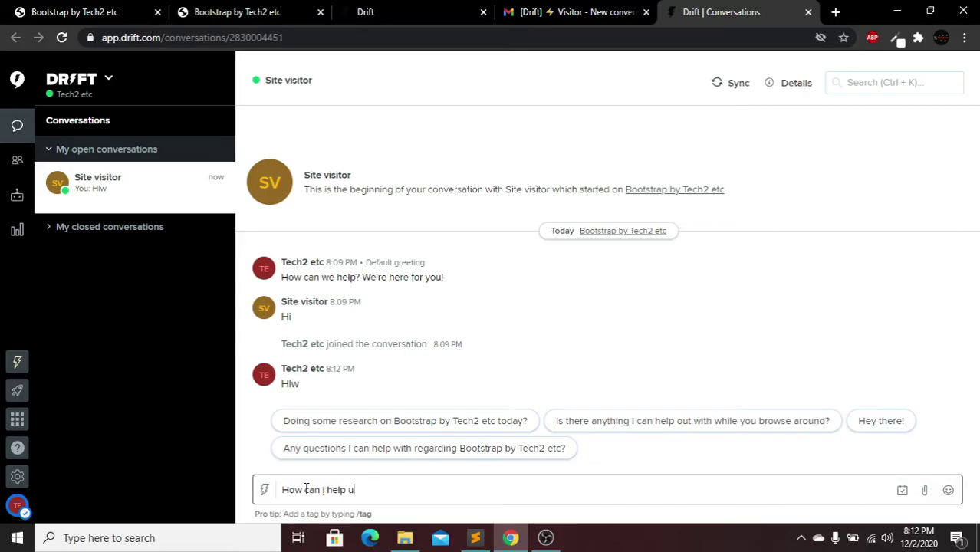
{"action": "key", "text": "Return"}
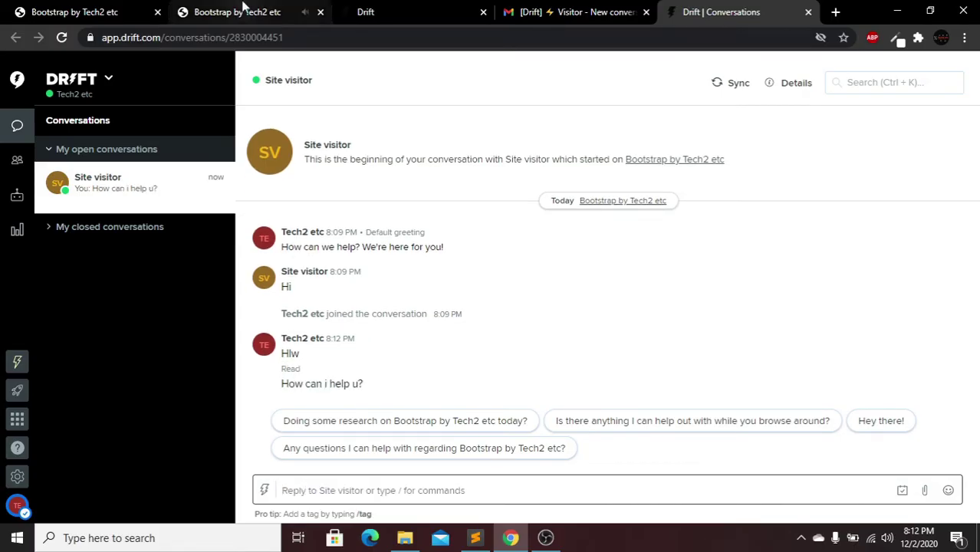
{"action": "left_click", "coordinate": [238, 11]}
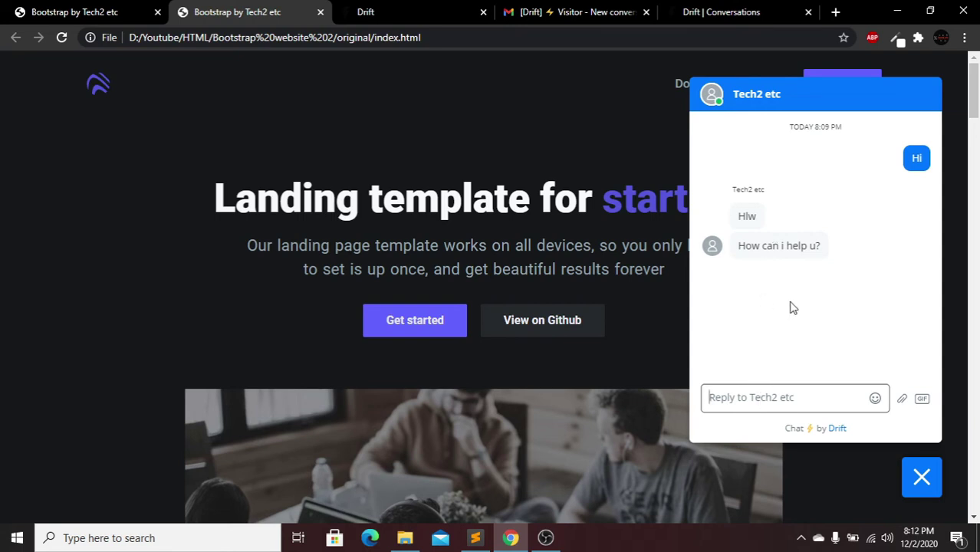
Step: As the visitor, send 'I need a website' from the landing page's Drift widget
{"action": "type", "text": "I need "}
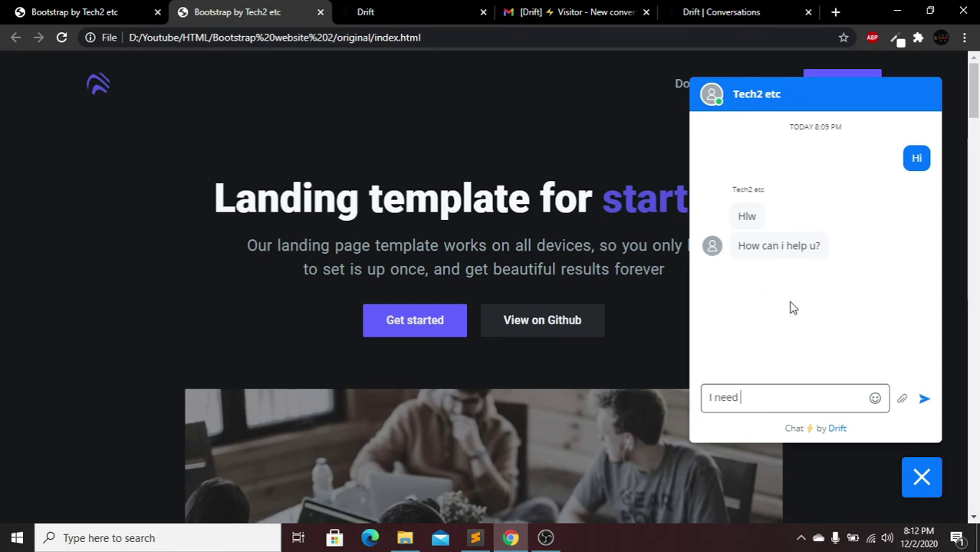
{"action": "type", "text": "a website"}
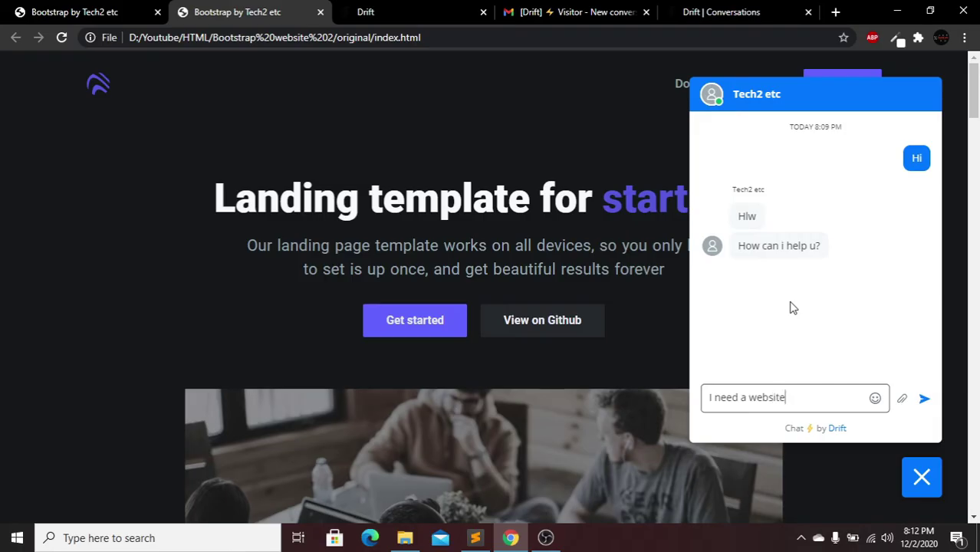
{"action": "key", "text": "Return"}
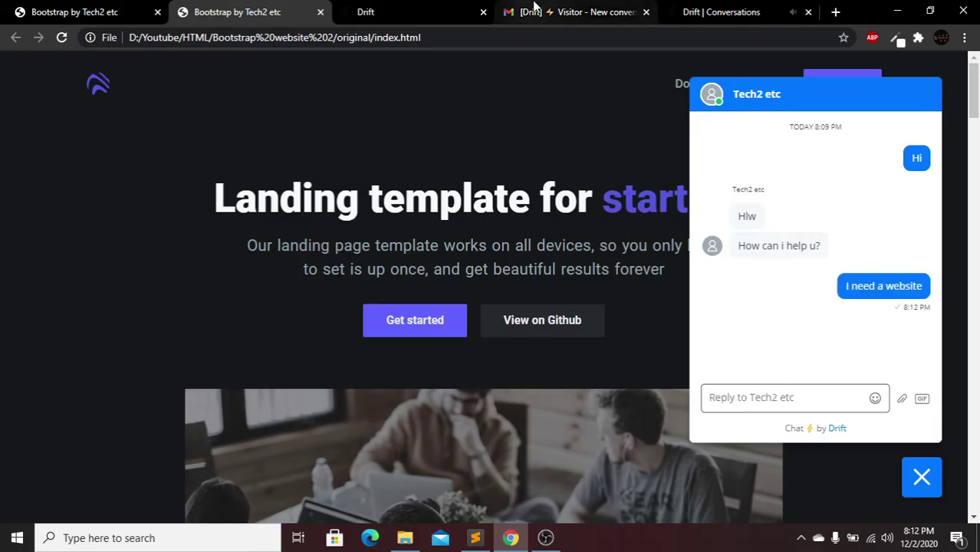
Step: In the Drift conversation, reply 'Please give us more information' to the visitor's website request
{"action": "left_click", "coordinate": [719, 9]}
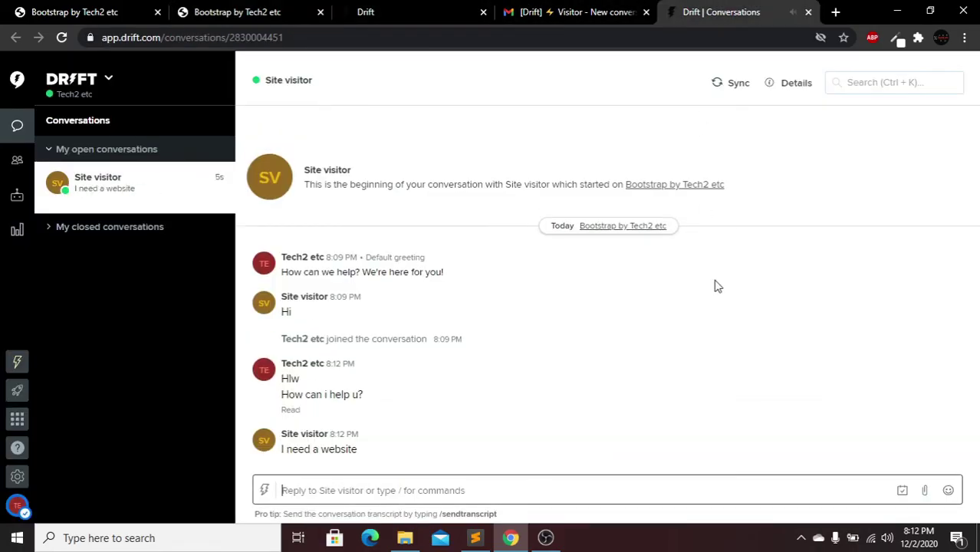
{"action": "left_click_drag", "start_coordinate": [282, 449], "coordinate": [394, 462]}
{"action": "left_click", "coordinate": [396, 462]}
{"action": "left_click", "coordinate": [365, 484]}
{"action": "type", "text": "Please give us mo"}
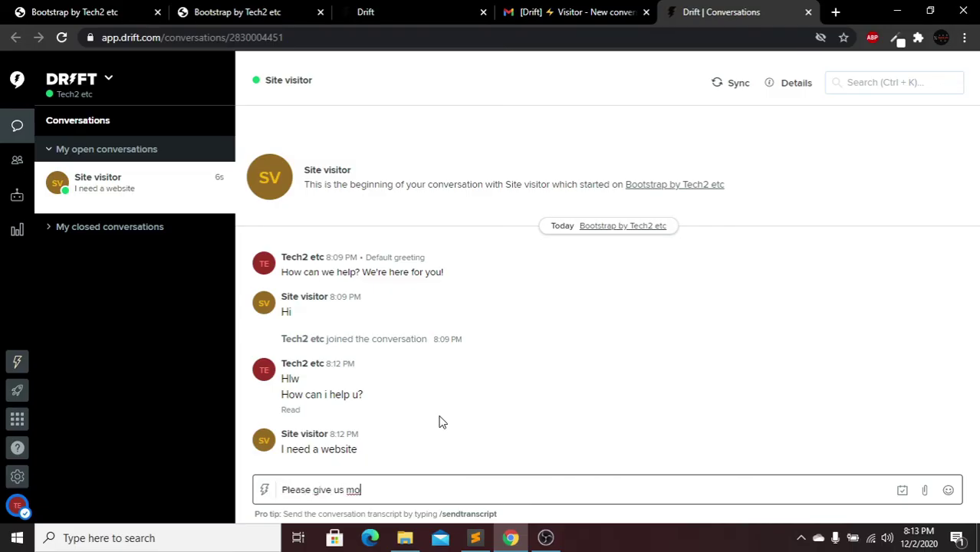
{"action": "type", "text": "re information"}
{"action": "key", "text": "Return"}
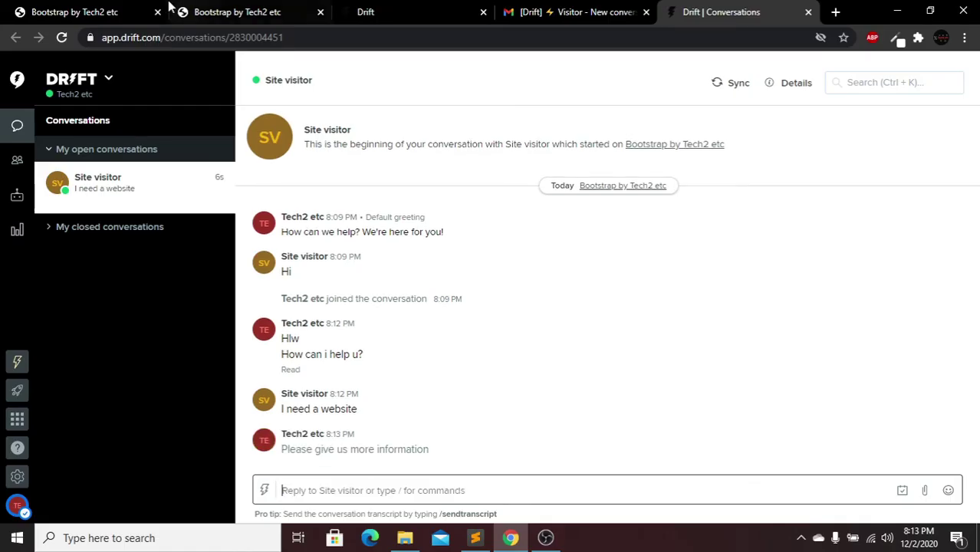
{"action": "left_click", "coordinate": [200, 11]}
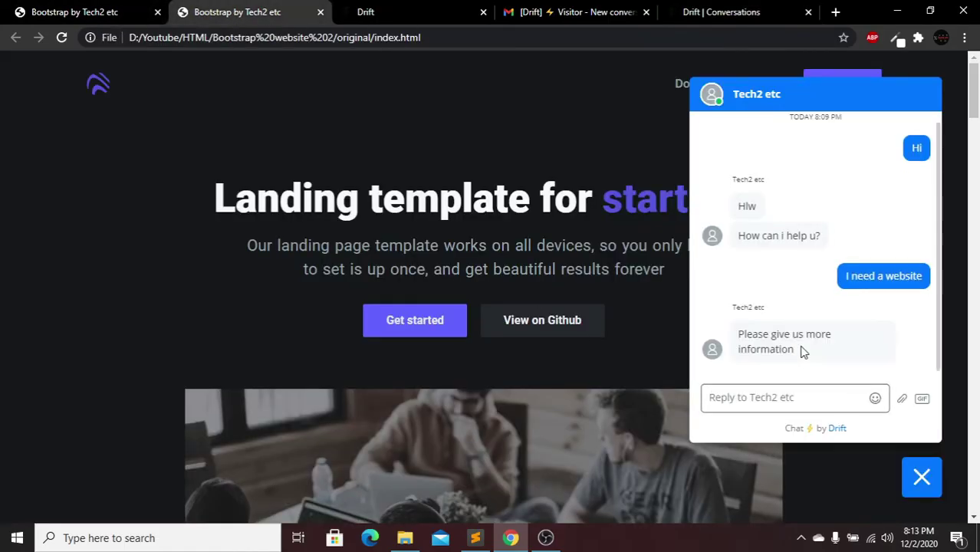
{"action": "left_click_drag", "start_coordinate": [741, 336], "coordinate": [805, 354]}
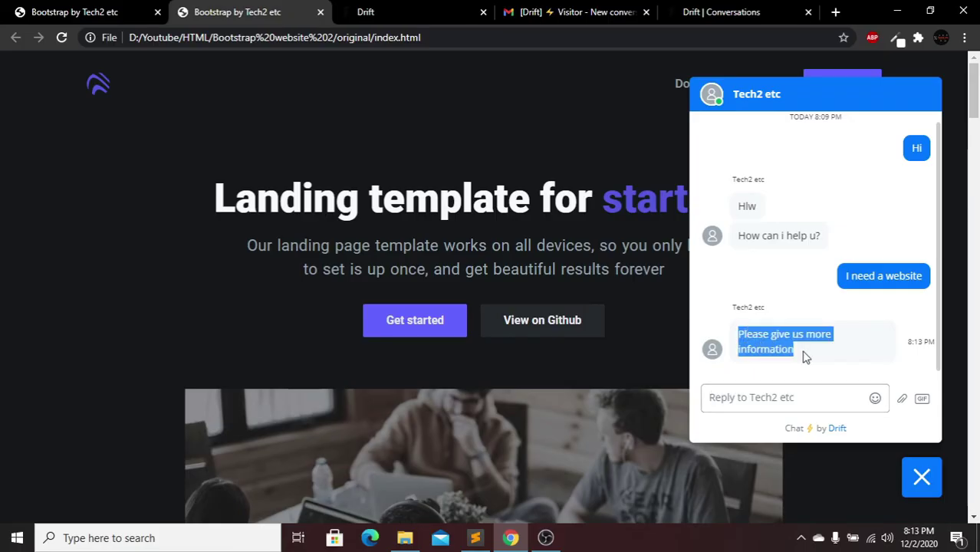
{"action": "left_click", "coordinate": [764, 351]}
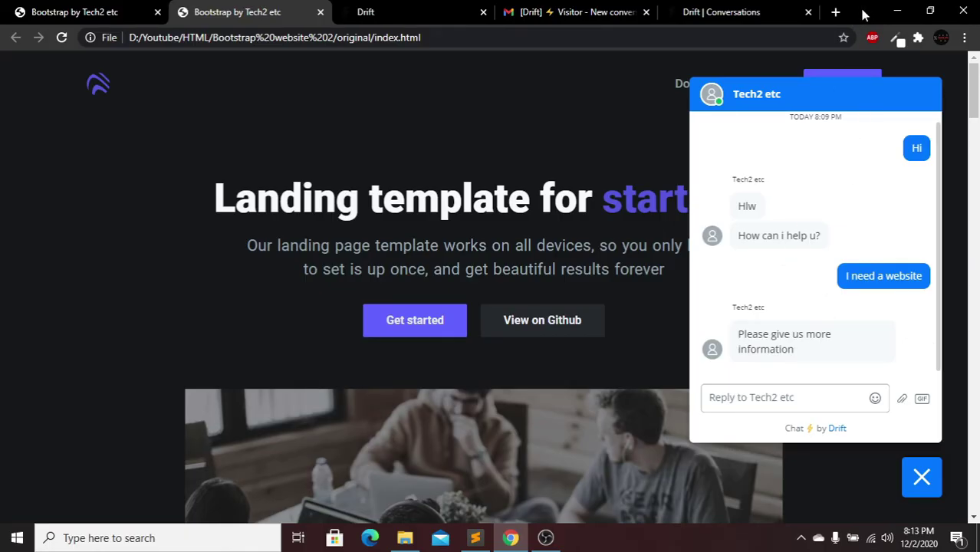
{"action": "left_click_drag", "start_coordinate": [853, 22], "coordinate": [646, 50]}
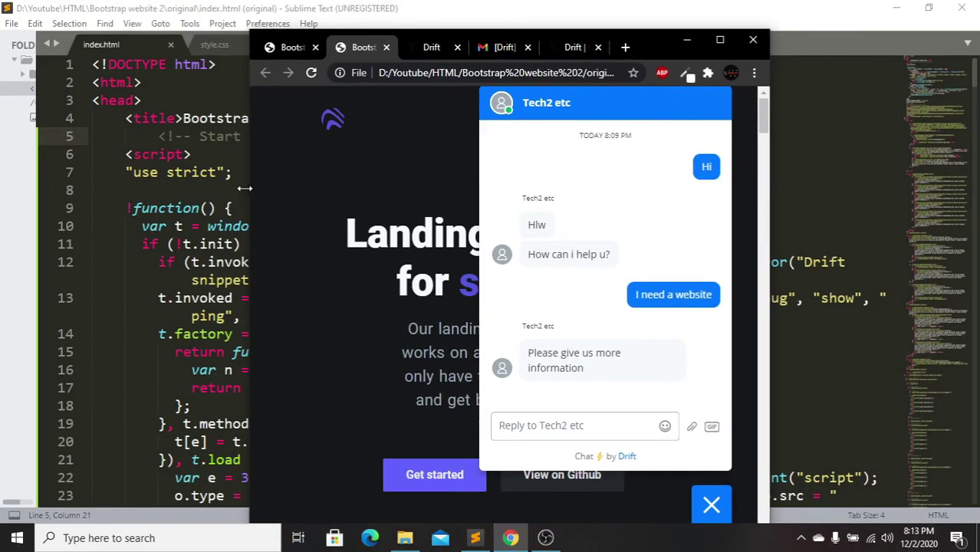
Step: Narrow the Chrome window, close and reopen the chat widget three times, then maximize Chrome again
{"action": "left_click_drag", "start_coordinate": [244, 188], "coordinate": [410, 190]}
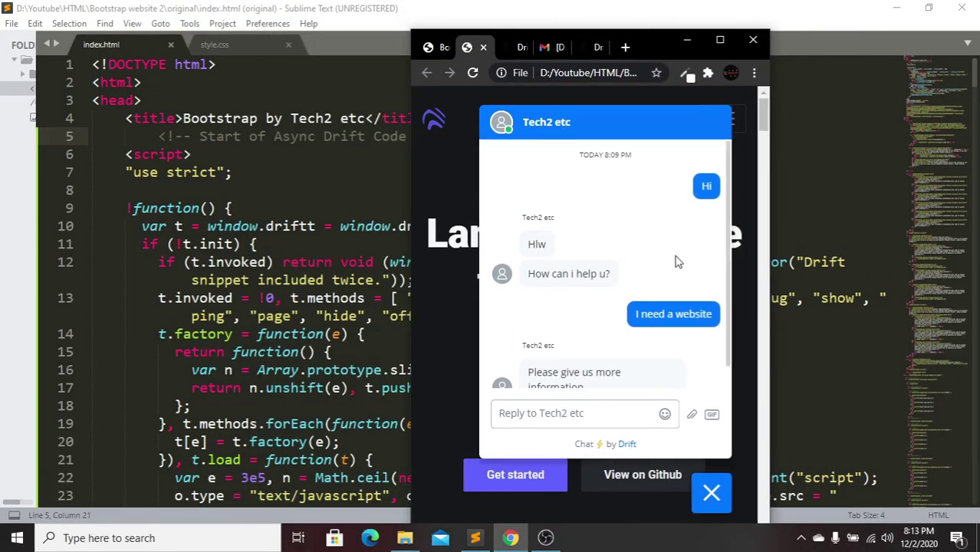
{"action": "left_click", "coordinate": [710, 492]}
{"action": "left_click", "coordinate": [715, 485]}
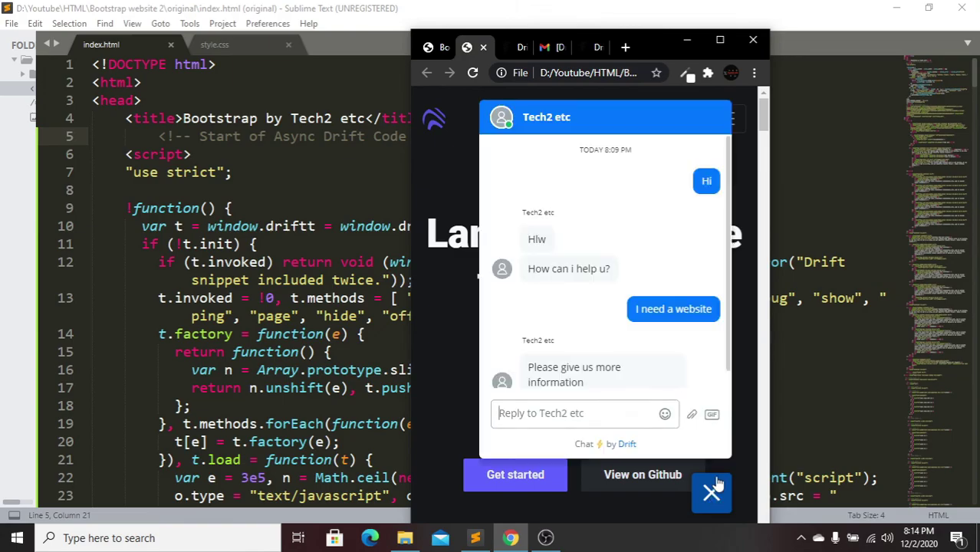
{"action": "left_click", "coordinate": [714, 489]}
{"action": "left_click", "coordinate": [712, 492]}
{"action": "left_click", "coordinate": [710, 494]}
{"action": "left_click", "coordinate": [711, 494]}
{"action": "key", "text": "super+Up"}
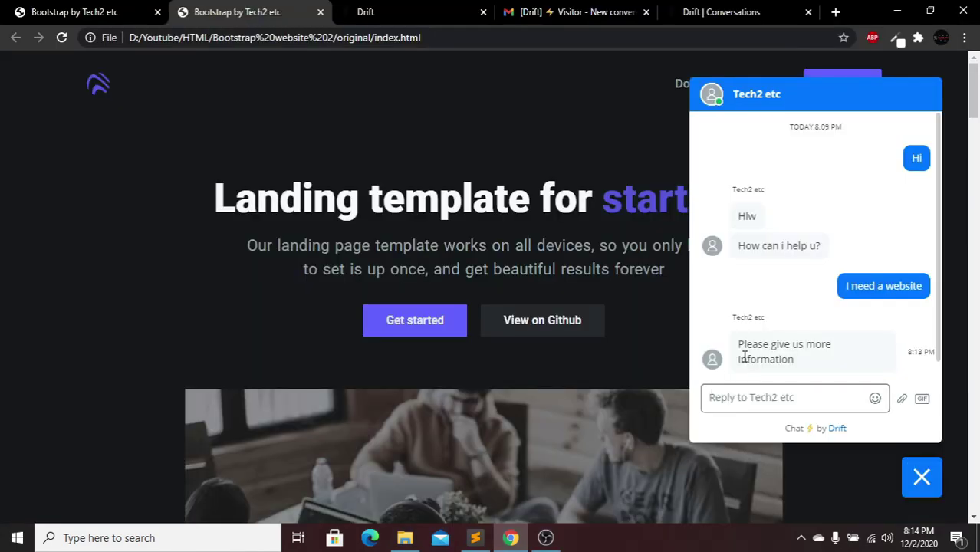